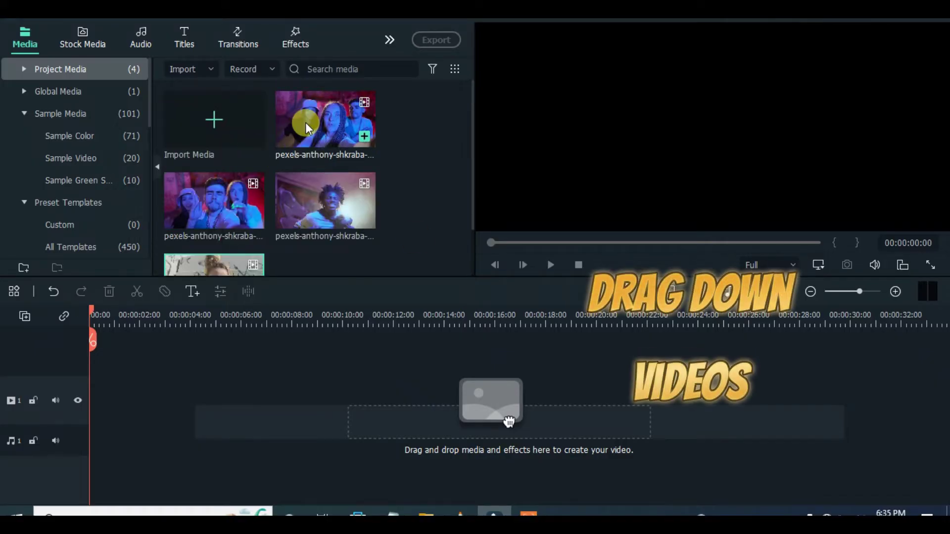
Step: Place all four project video clips end to end on video track 1, starting at 00:00
drag(305, 123, 108, 388)
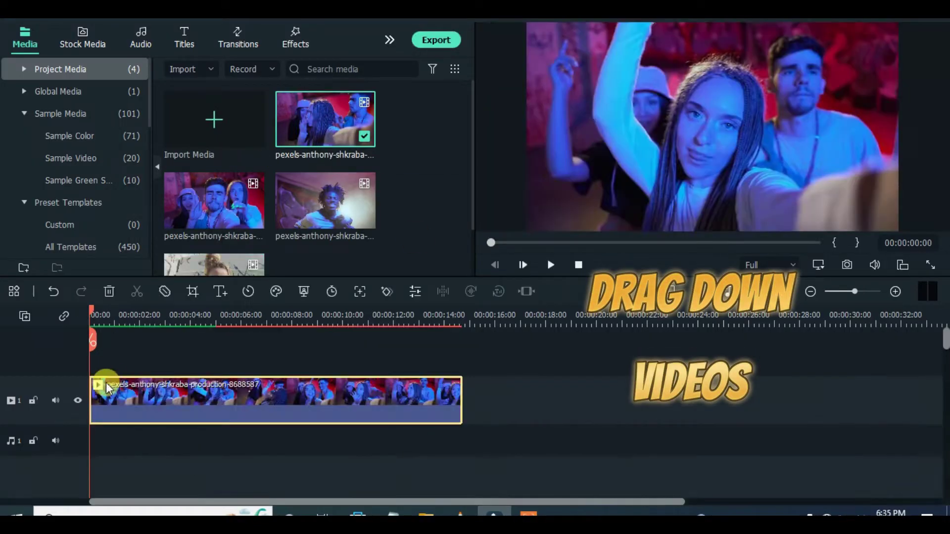
drag(313, 319, 197, 310)
drag(204, 202, 247, 397)
drag(305, 206, 396, 391)
scroll(339, 207, down, 2)
drag(214, 222, 558, 406)
drag(549, 319, 505, 318)
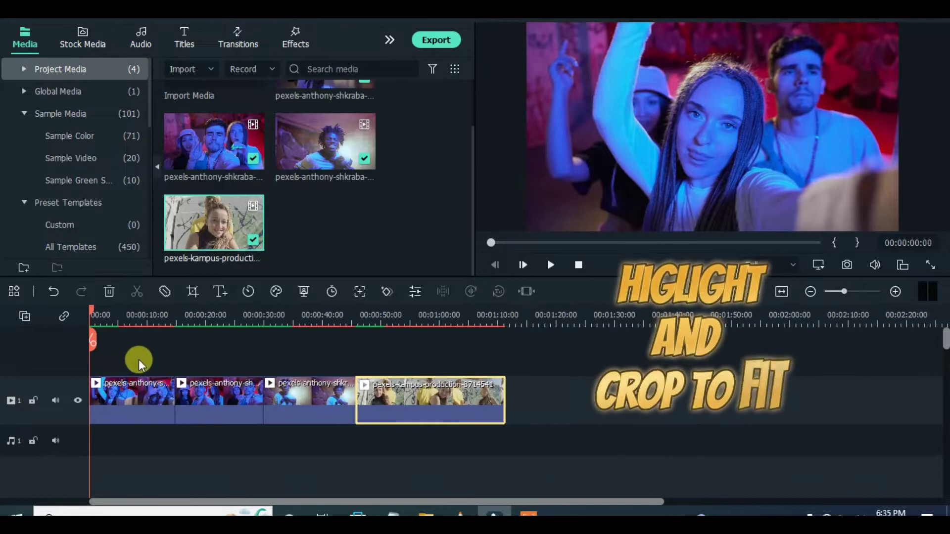
Step: Select all four clips on the timeline and apply Crop to Fit to them
drag(136, 358, 485, 401)
right_click(464, 402)
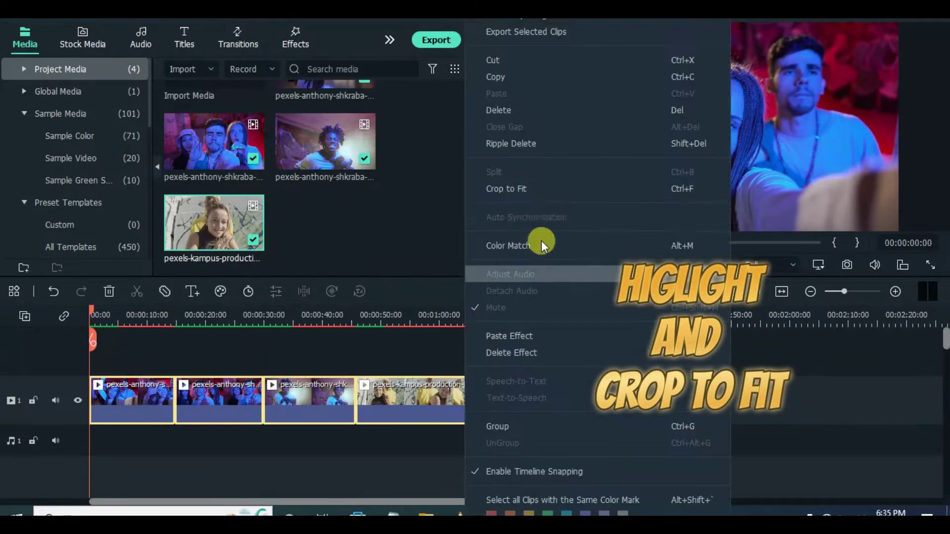
click(533, 192)
Step: Set the duration of all four selected clips to 00:00:05:00
click(248, 292)
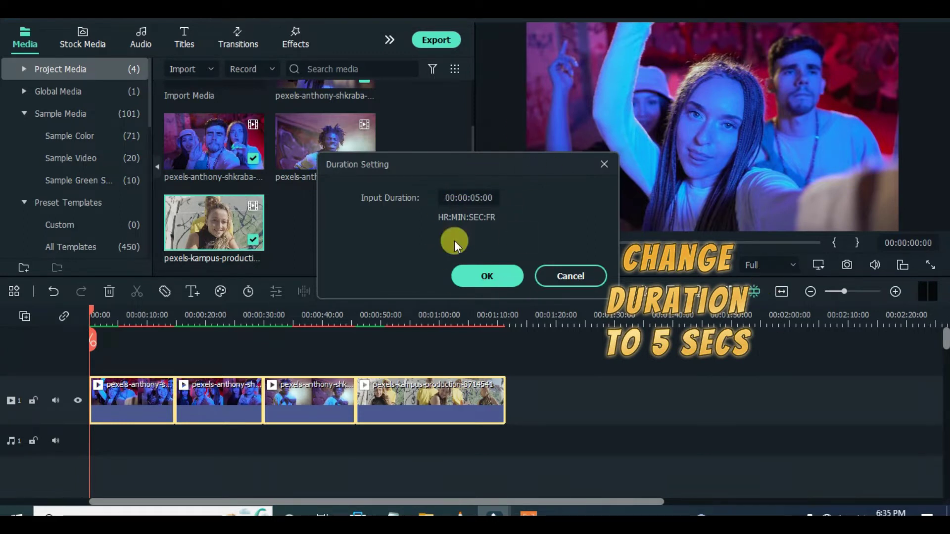
click(490, 275)
drag(132, 311, 326, 325)
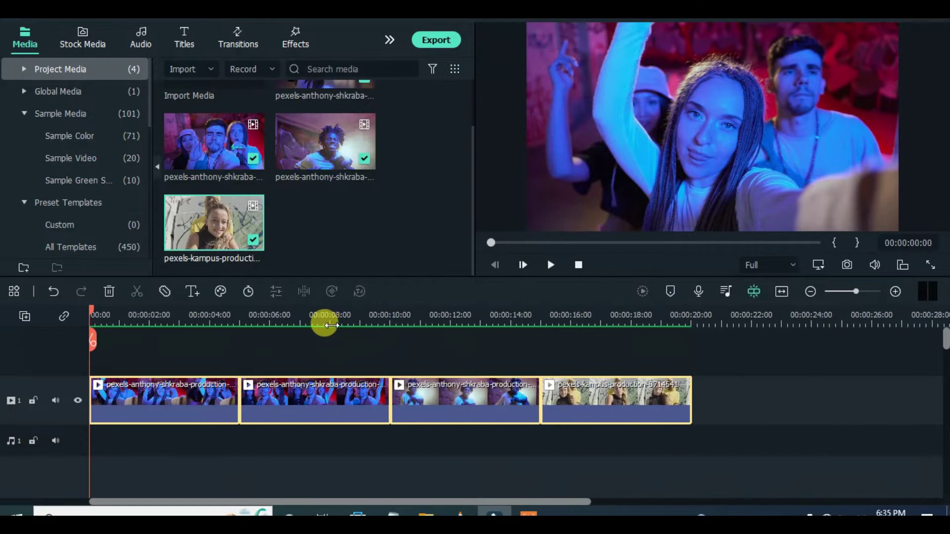
Step: Add the Black sample color on track 2 above the videos and extend it to the end of the last clip
click(70, 136)
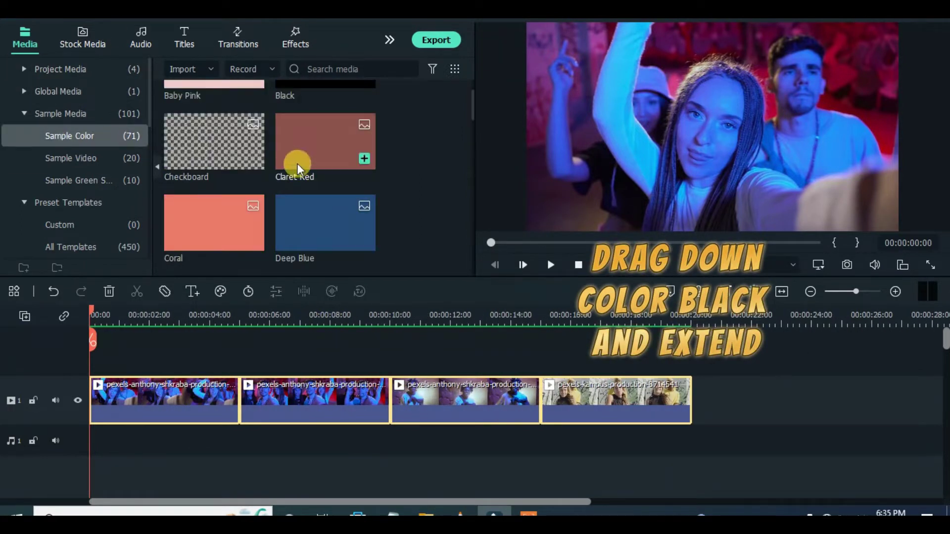
scroll(291, 129, up, 1)
drag(316, 112, 91, 361)
drag(236, 396, 690, 404)
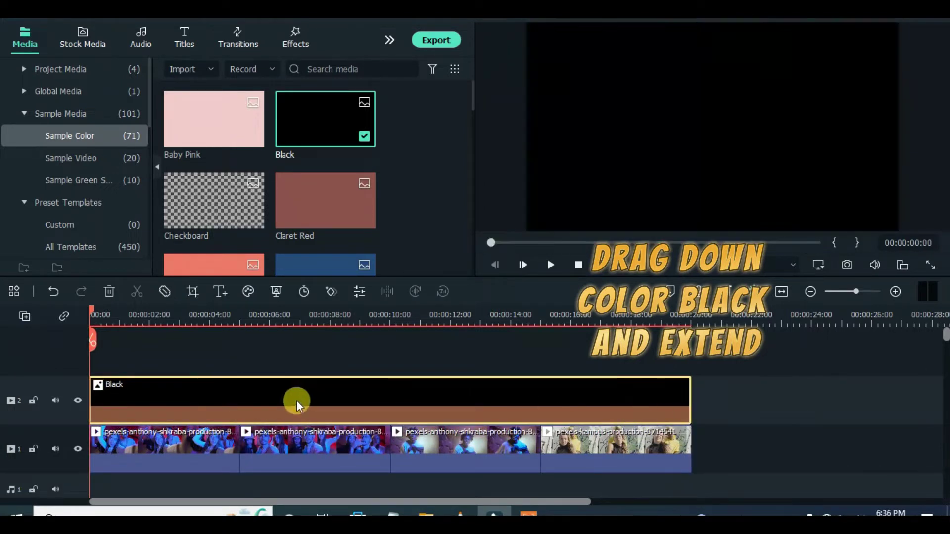
Step: Apply a Circle mask to the Black clip on track 2
double_click(202, 394)
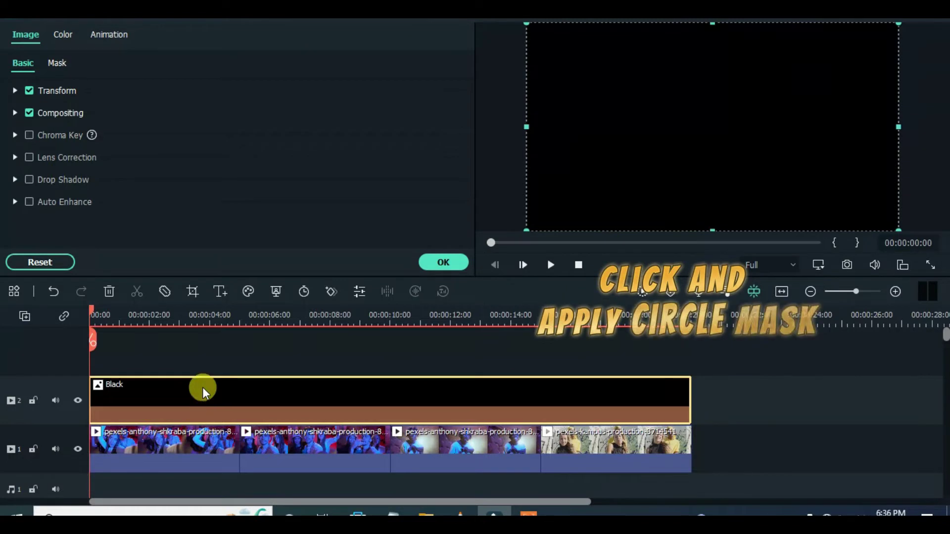
click(49, 58)
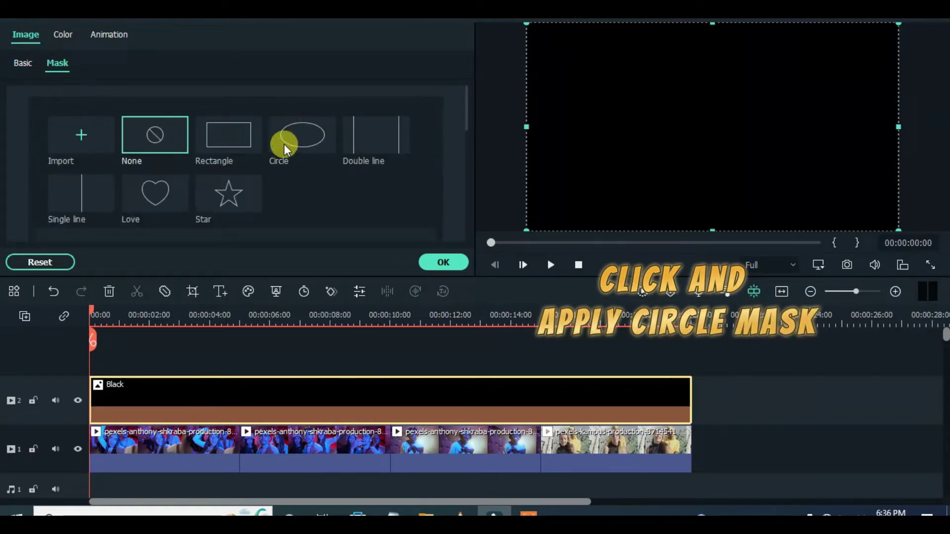
click(301, 140)
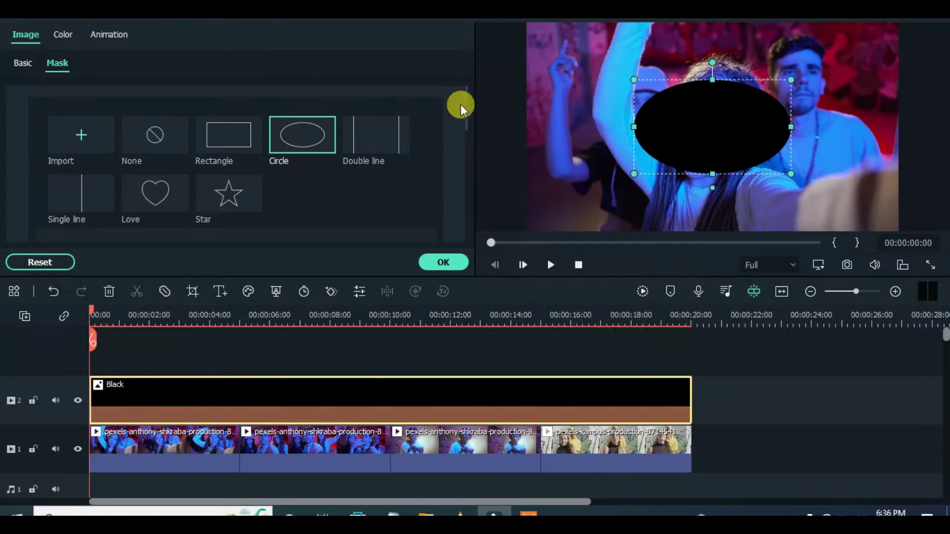
Step: Set the circle mask's height to 50% and invert the mask
drag(468, 100, 461, 193)
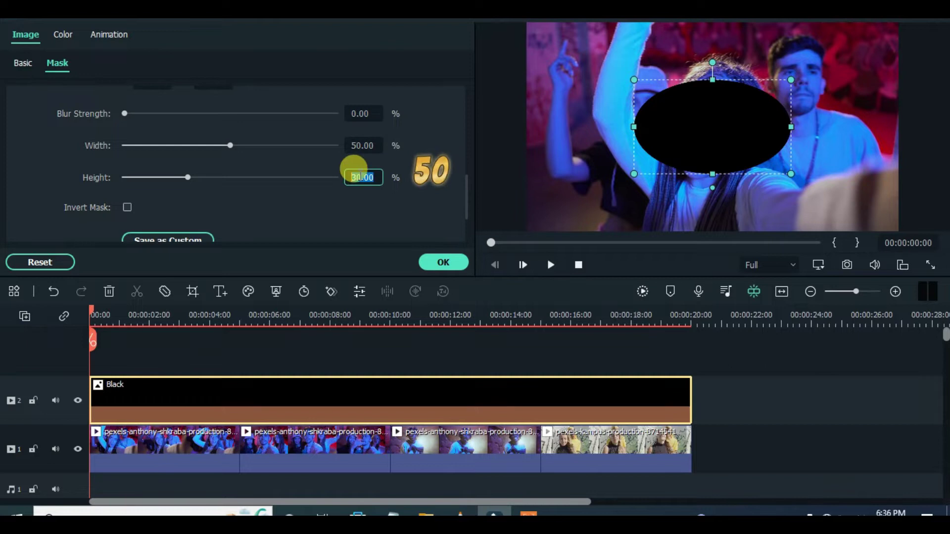
key(Return)
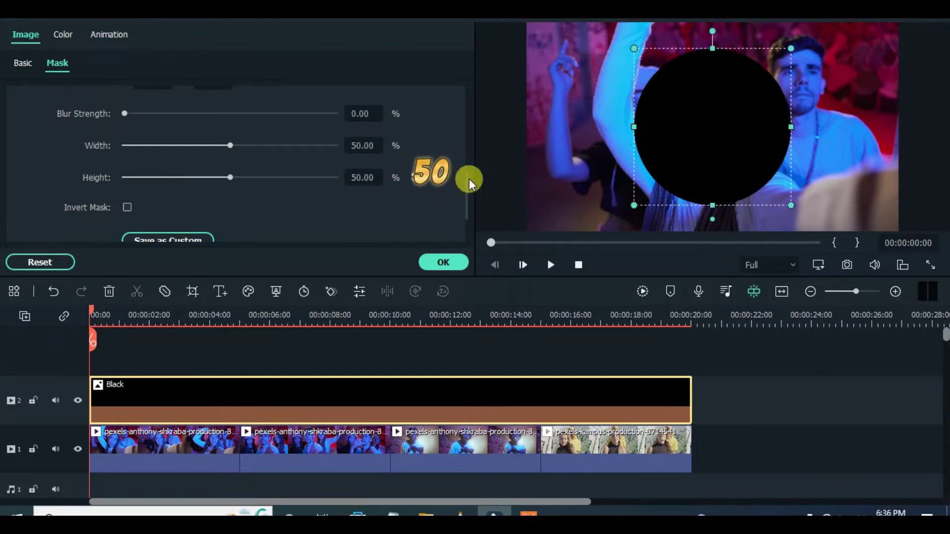
scroll(465, 182, down, 2)
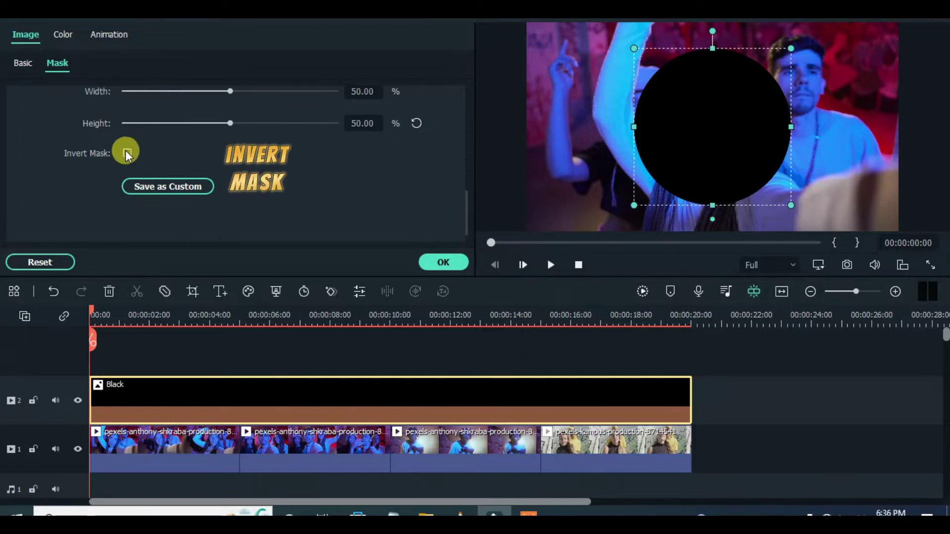
click(127, 152)
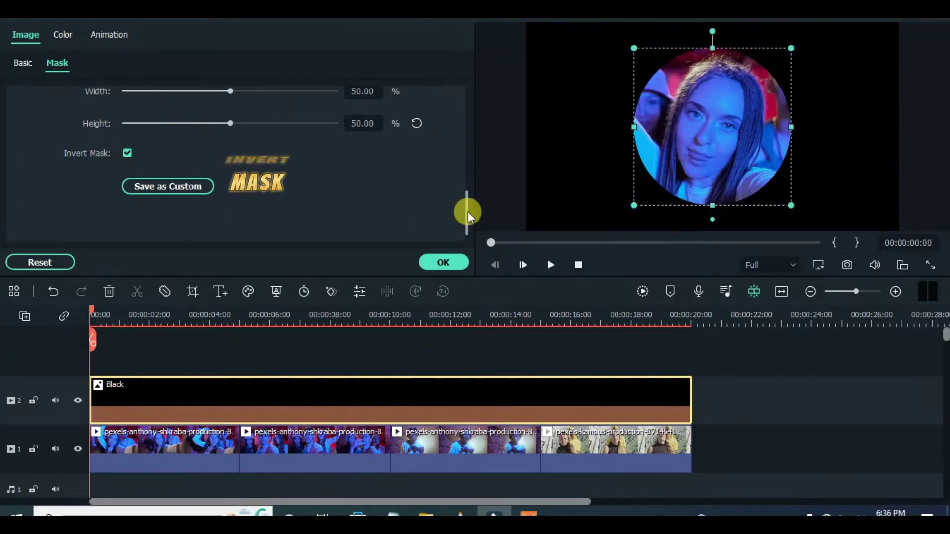
Step: Set the circle mask's scale to 97.53%
drag(466, 211, 468, 154)
click(362, 179)
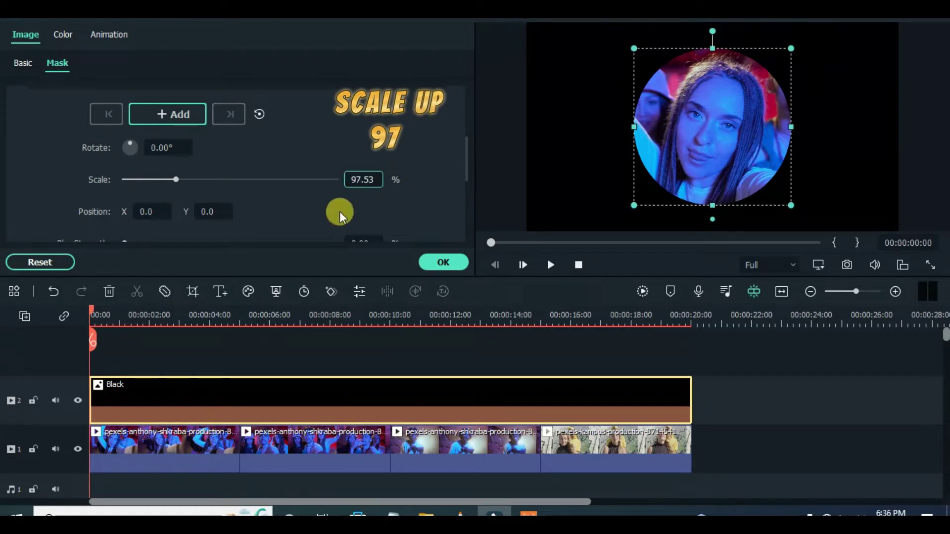
key(Return)
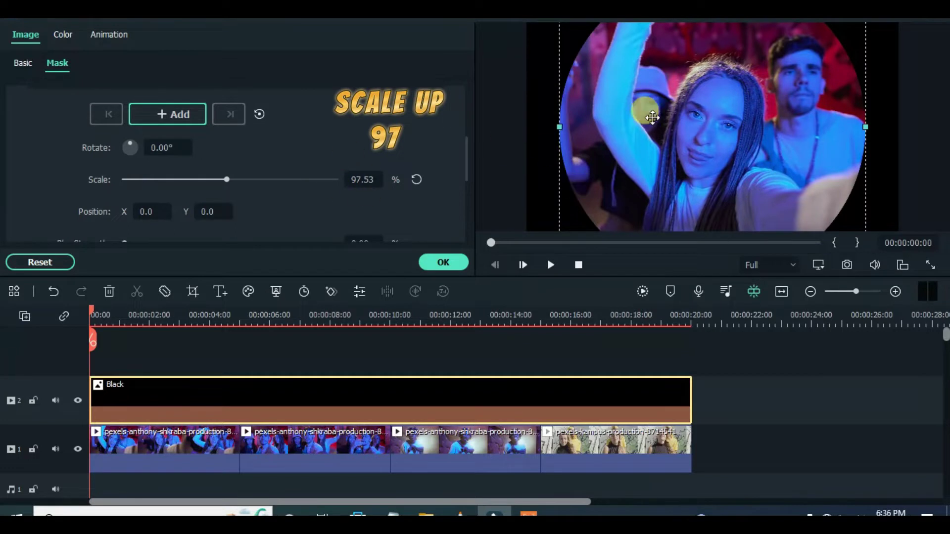
Step: Set the mask's blur strength to 5% and accept the Black clip's settings
drag(468, 156, 465, 193)
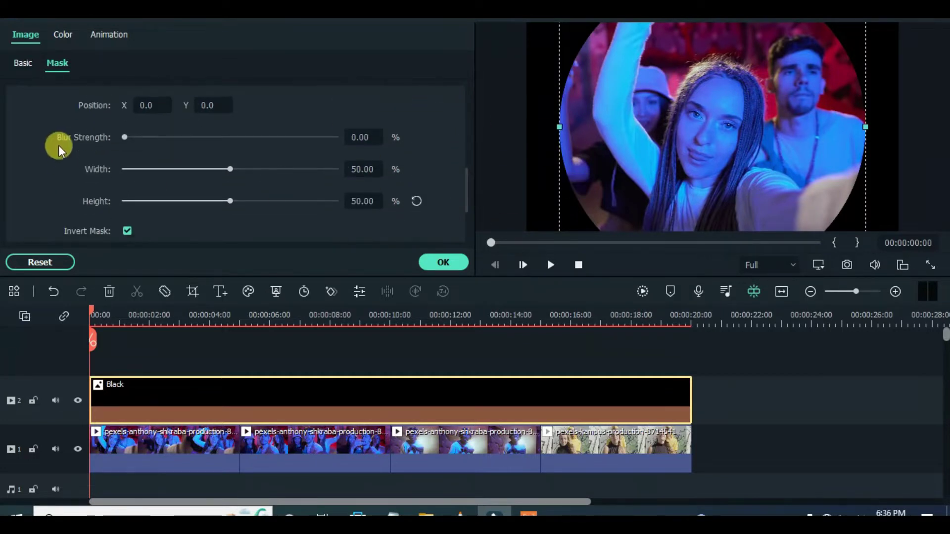
click(361, 136)
text(5)
key(Return)
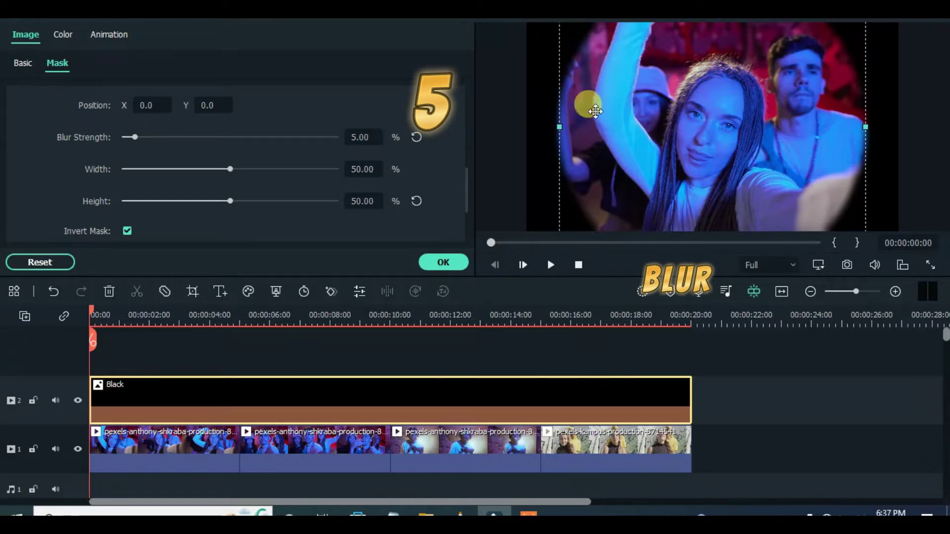
click(434, 267)
Step: Search the effects for "tilt" and apply Tilt-shift Circle to the first video clip
click(287, 36)
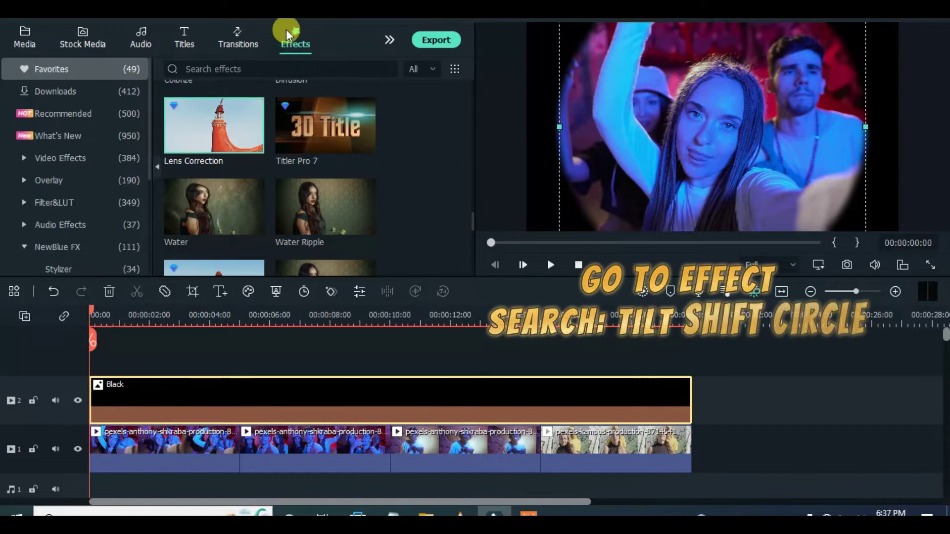
click(250, 66)
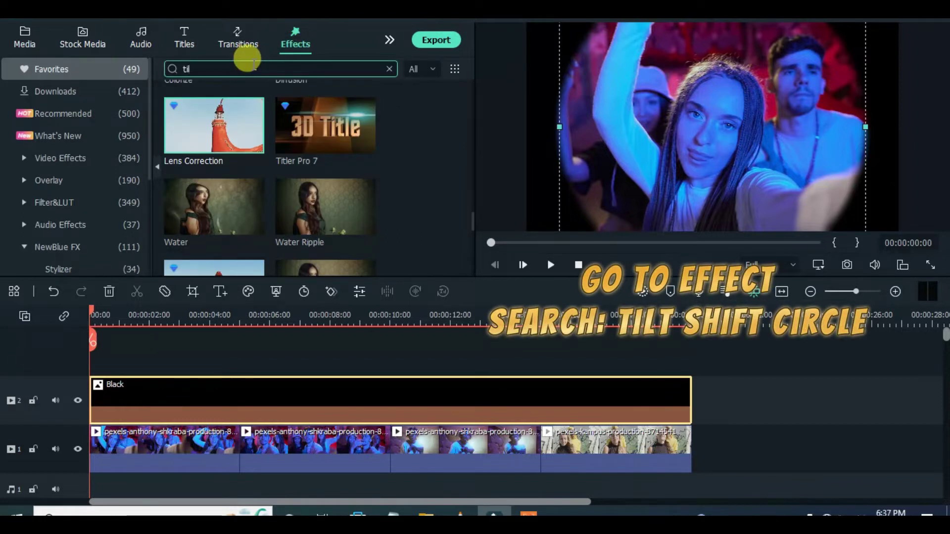
text(tilt)
key(Return)
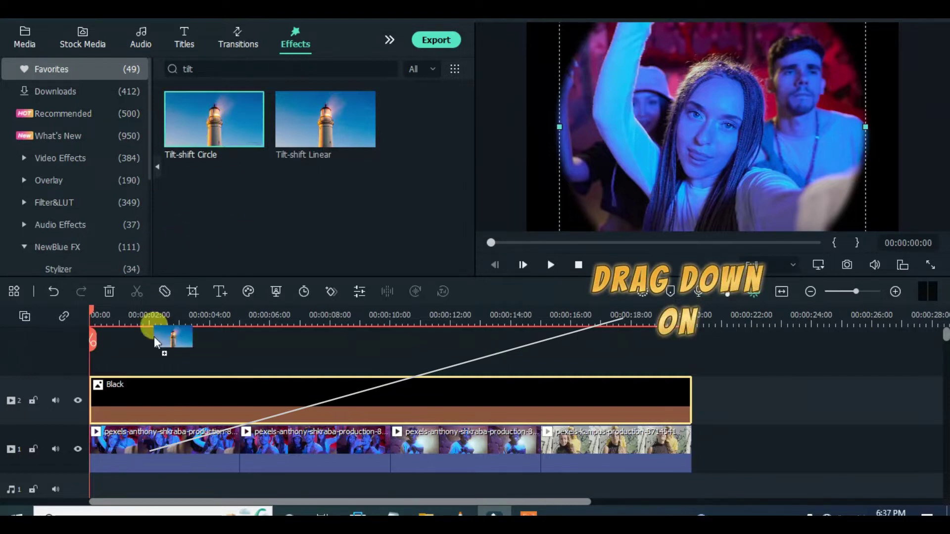
drag(153, 336, 148, 442)
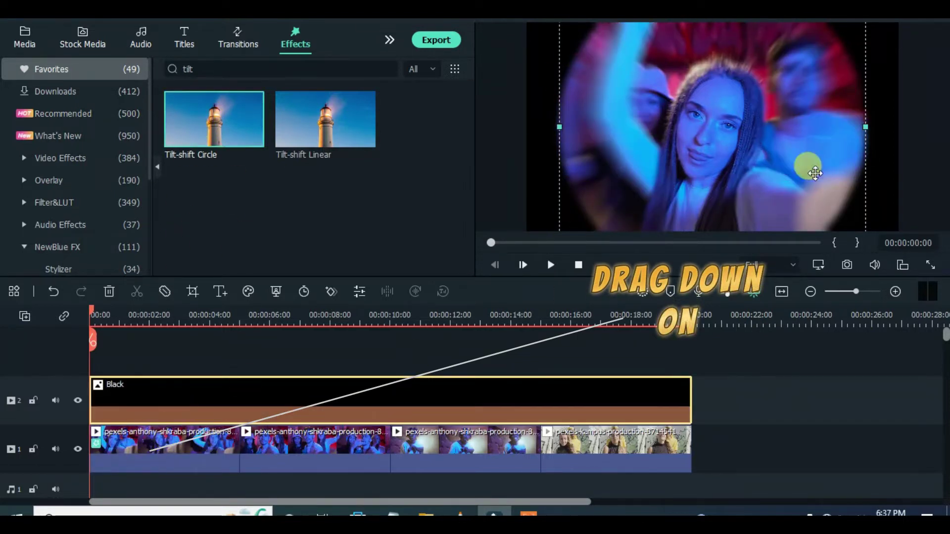
Step: Set the Tilt-shift Circle size on the first video clip to 0.28 and accept the change
double_click(153, 441)
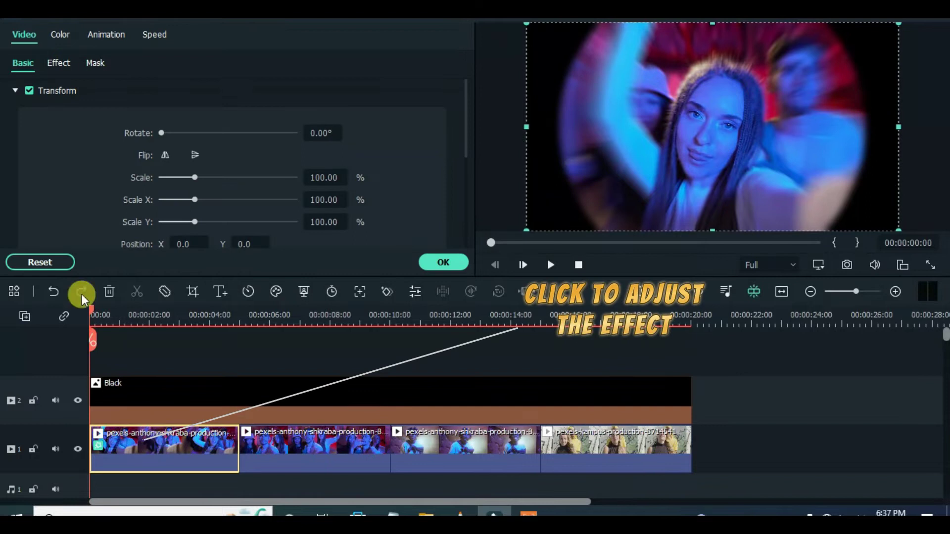
click(58, 63)
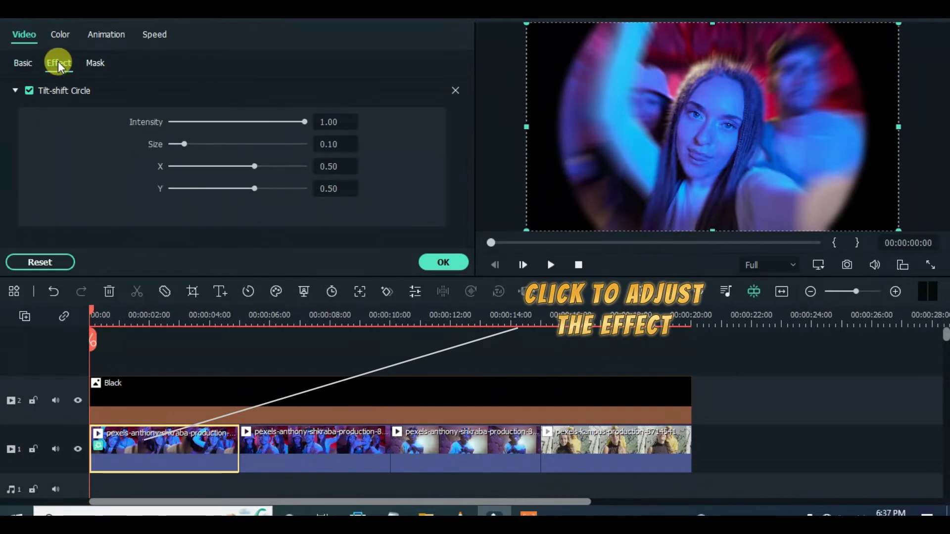
click(342, 144)
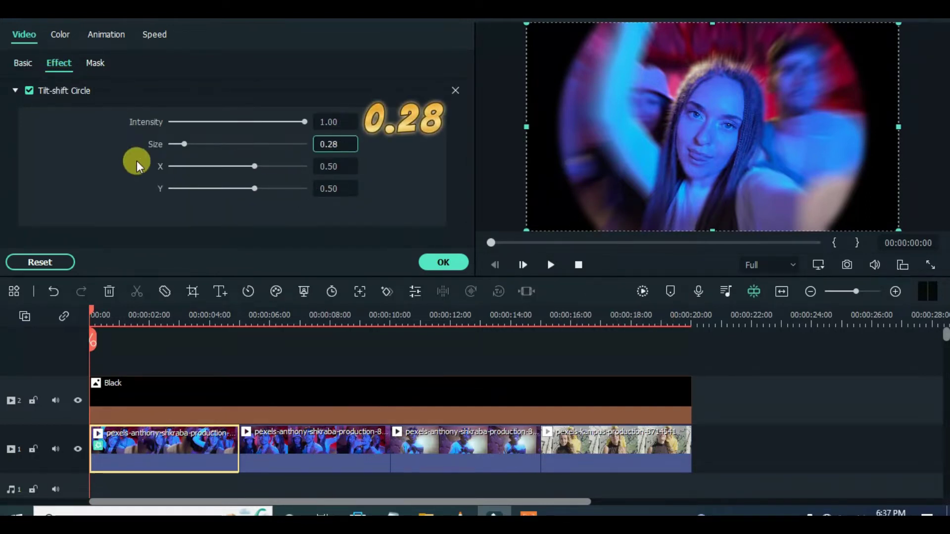
key(Return)
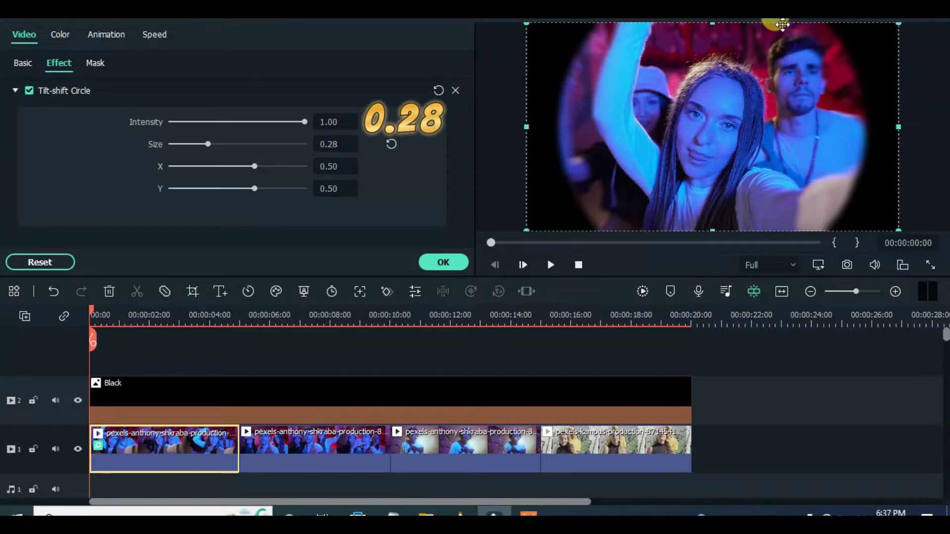
click(443, 262)
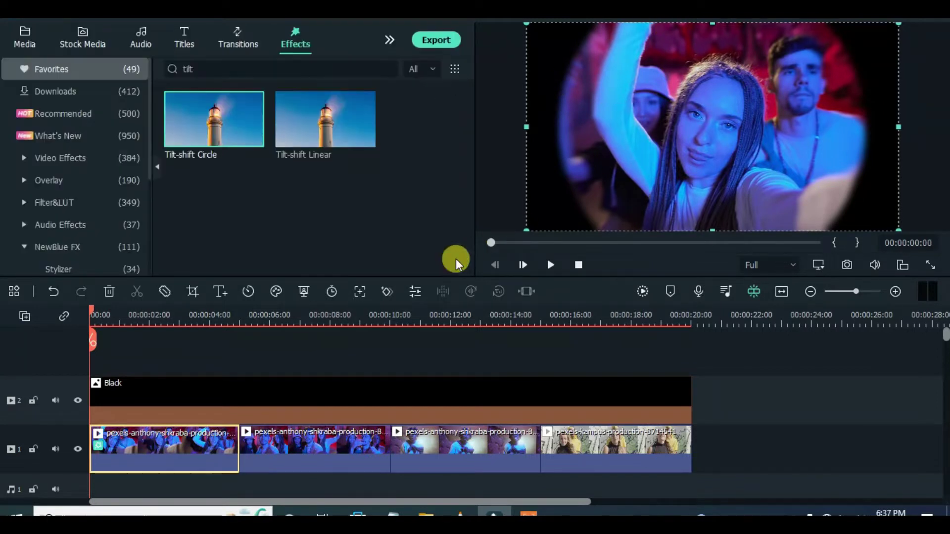
Step: Search the effects for "fish eye" and apply the Fish Eye effect to the first video clip
scroll(84, 155, down, 3)
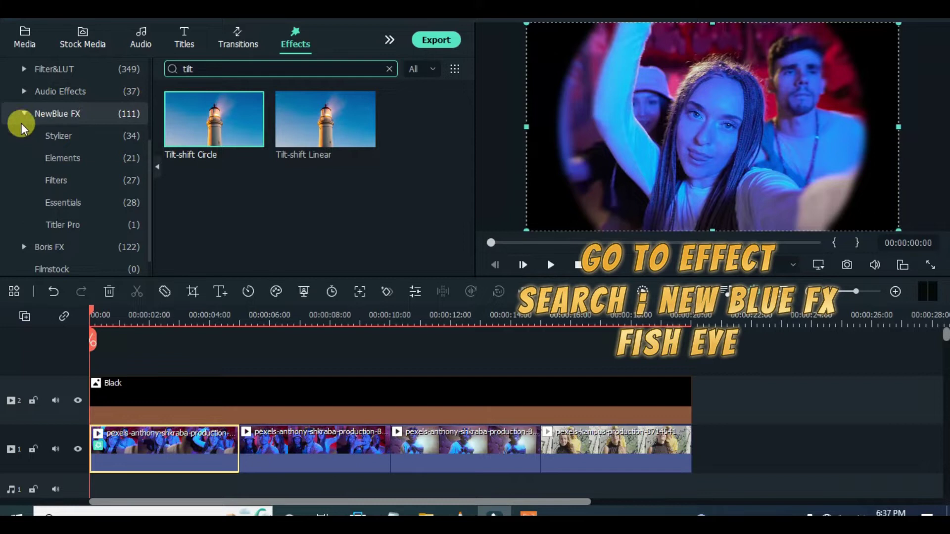
scroll(131, 148, up, 3)
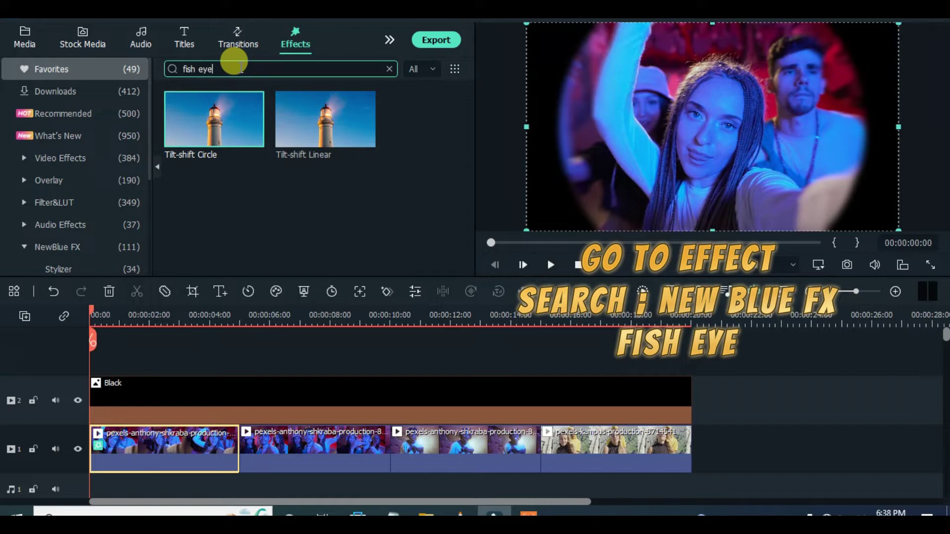
key(Return)
drag(204, 113, 153, 449)
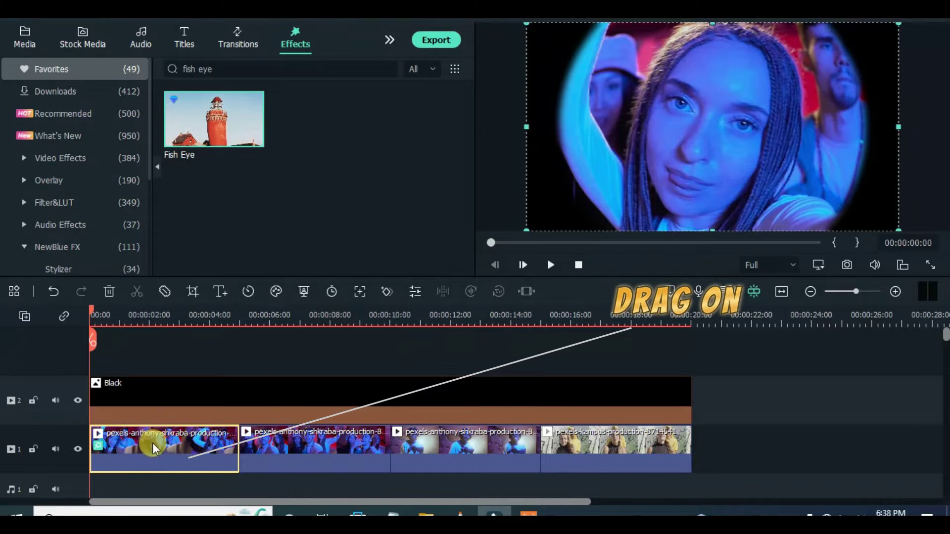
Step: Set the preset of the first clip's Fish Eye effect to Fisheye Lens
double_click(155, 444)
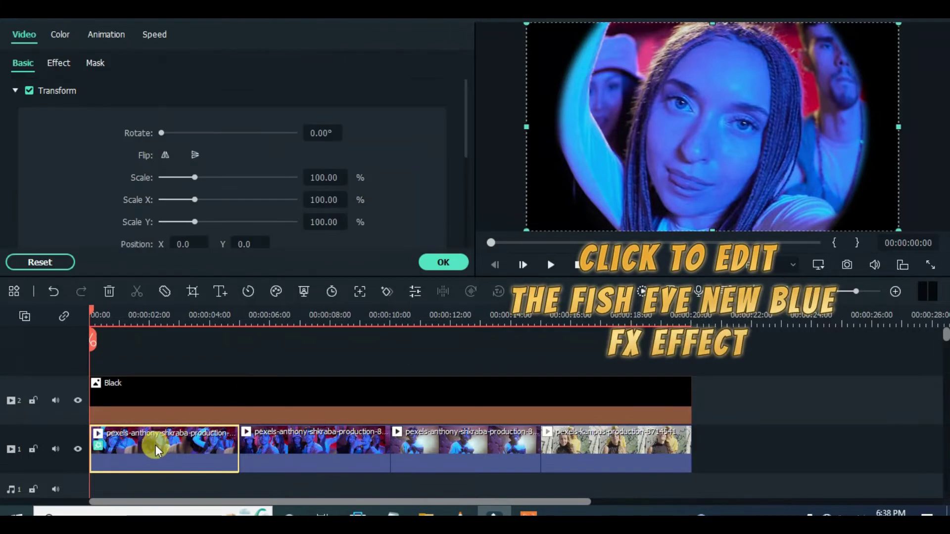
click(56, 65)
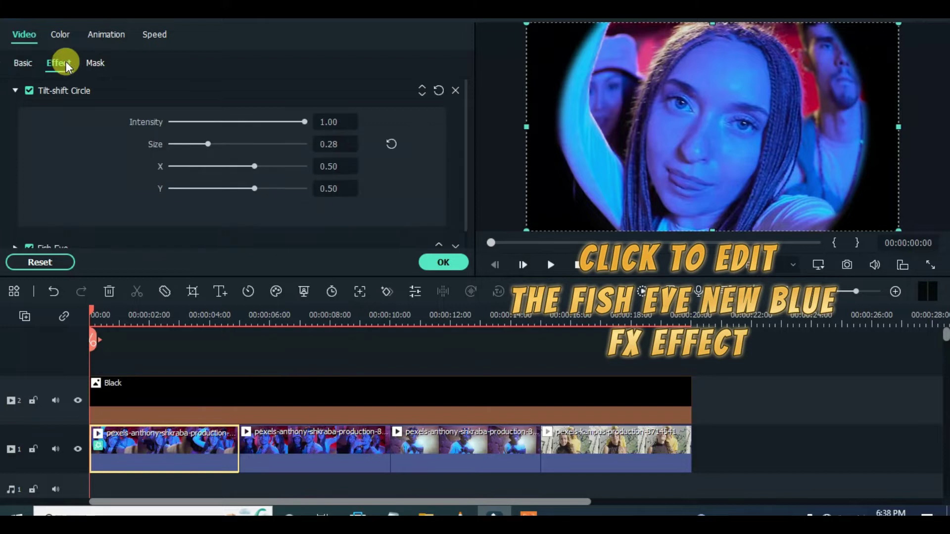
click(15, 91)
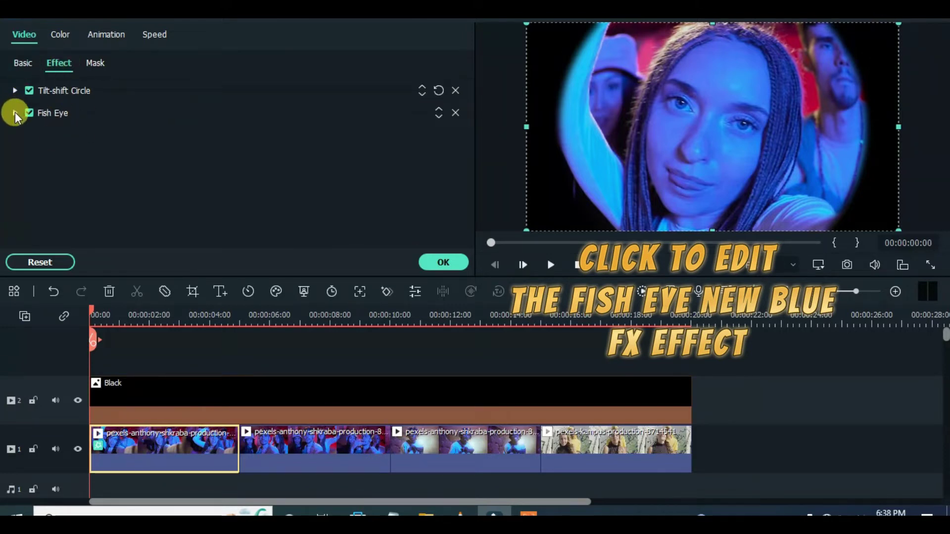
click(15, 113)
click(277, 171)
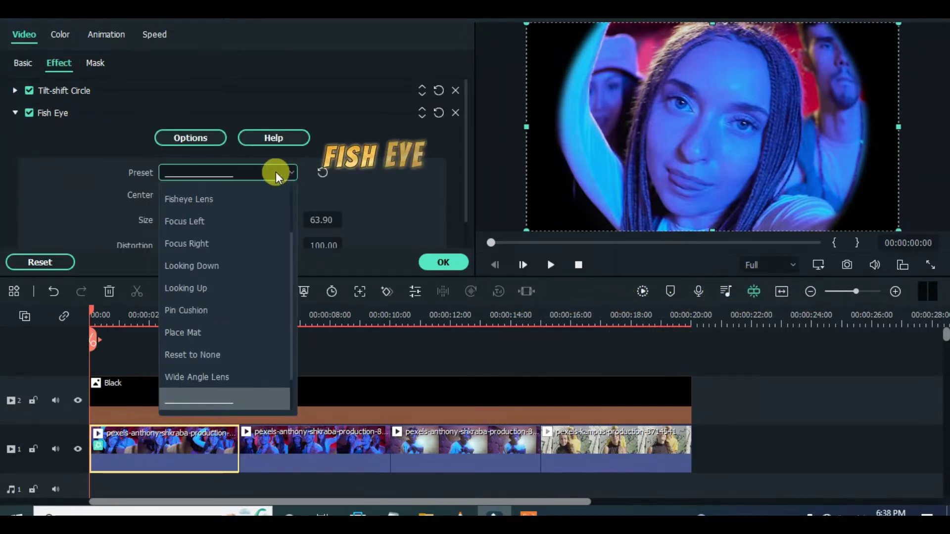
click(190, 200)
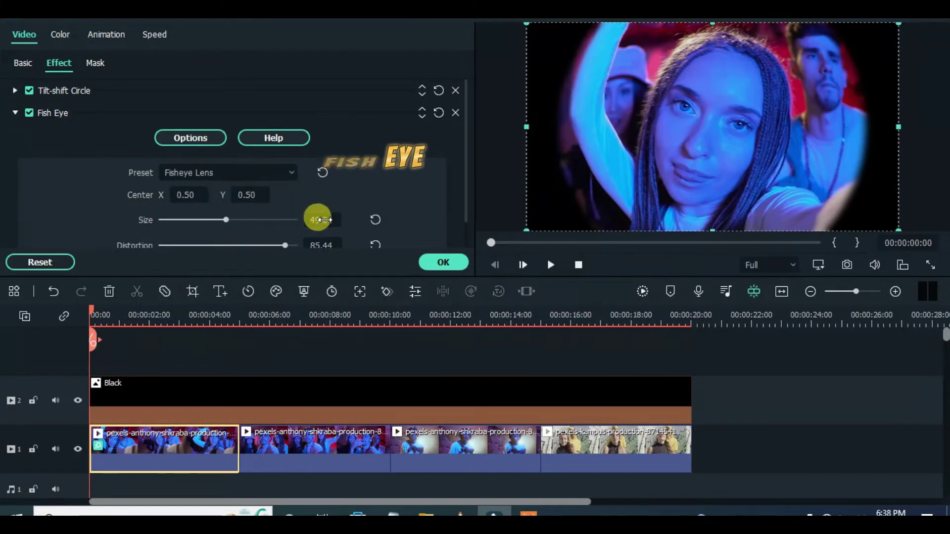
Step: Set the Fish Eye effect's size on the first video clip to 40
click(321, 220)
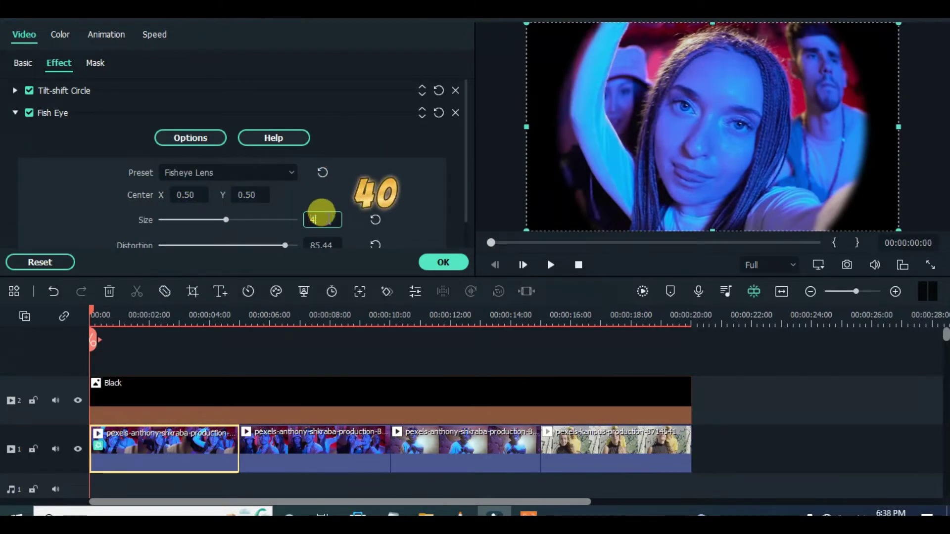
text(40)
key(Return)
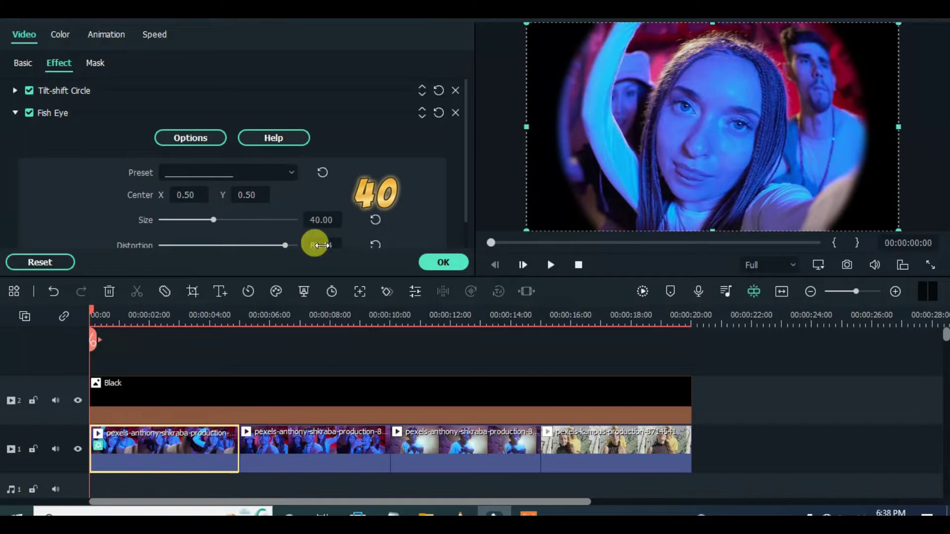
Step: Copy the effects of the first video clip and paste them onto the other three clips
right_click(167, 437)
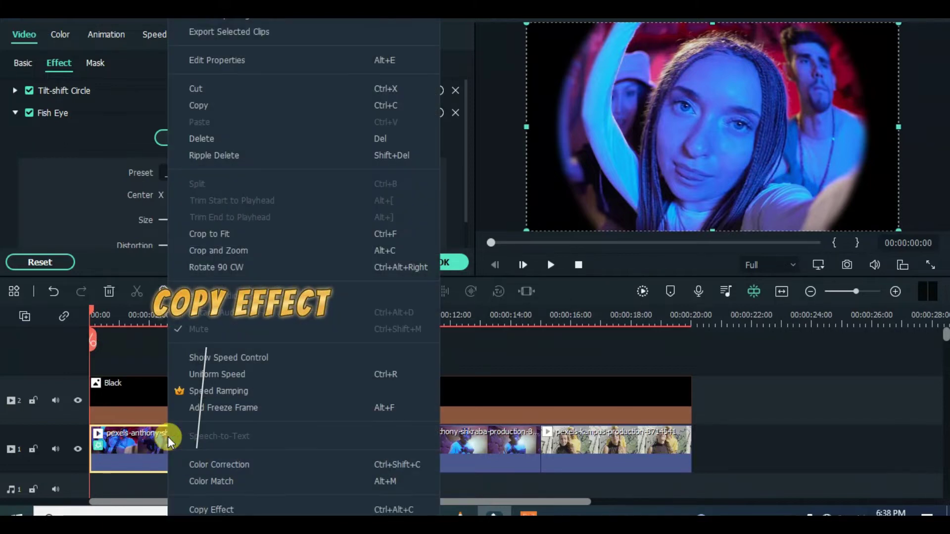
click(198, 509)
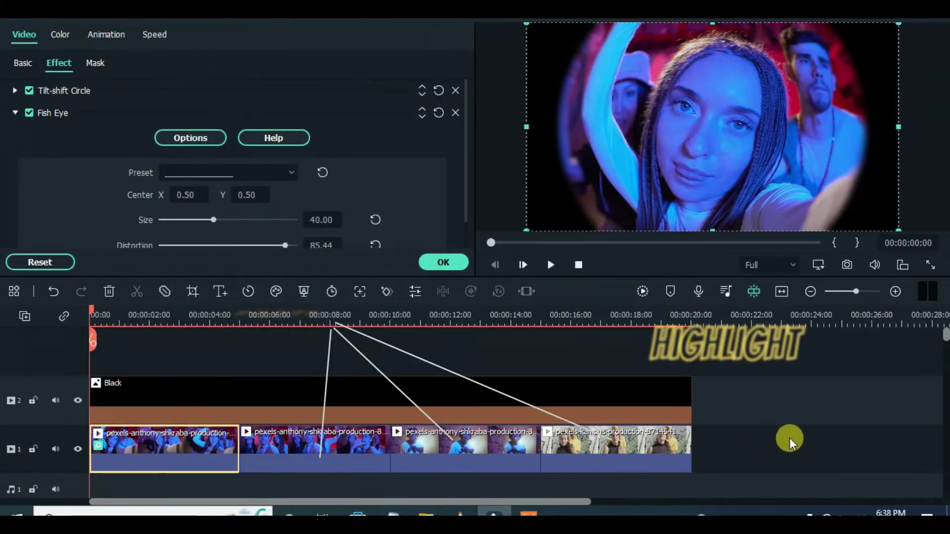
drag(789, 438, 313, 447)
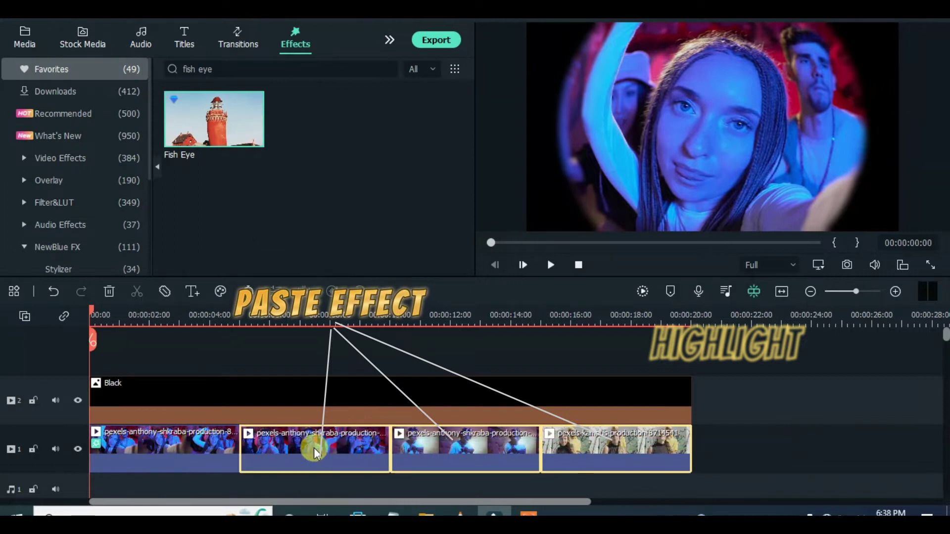
right_click(314, 447)
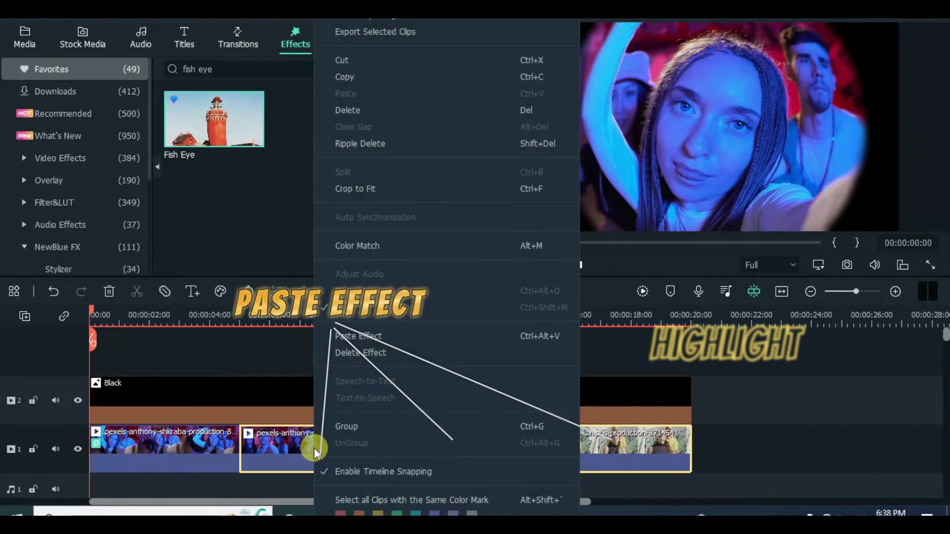
click(378, 338)
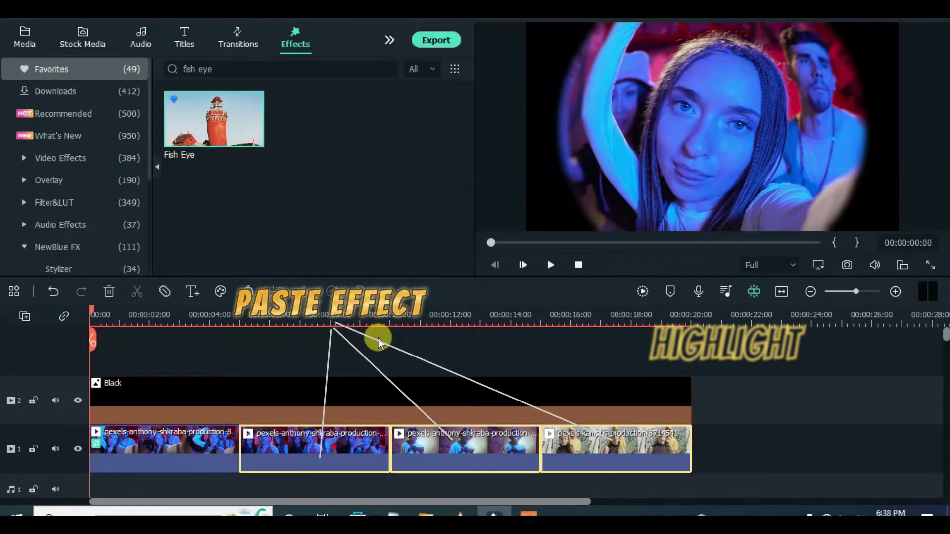
Step: Render the timeline preview and play back the fisheye result
click(642, 291)
click(550, 265)
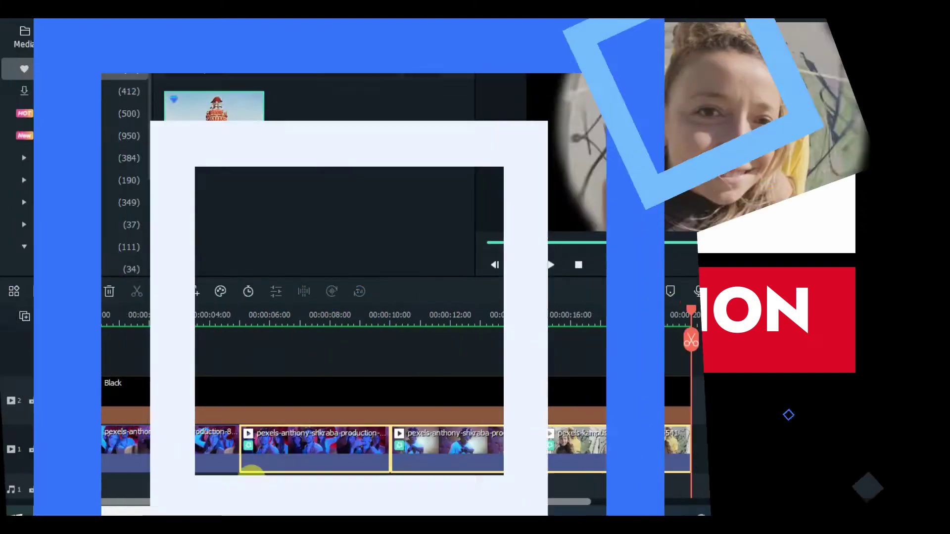
Step: Remove the Fish Eye effect from the first video clip, keeping Tilt-shift Circle
click(171, 445)
double_click(170, 444)
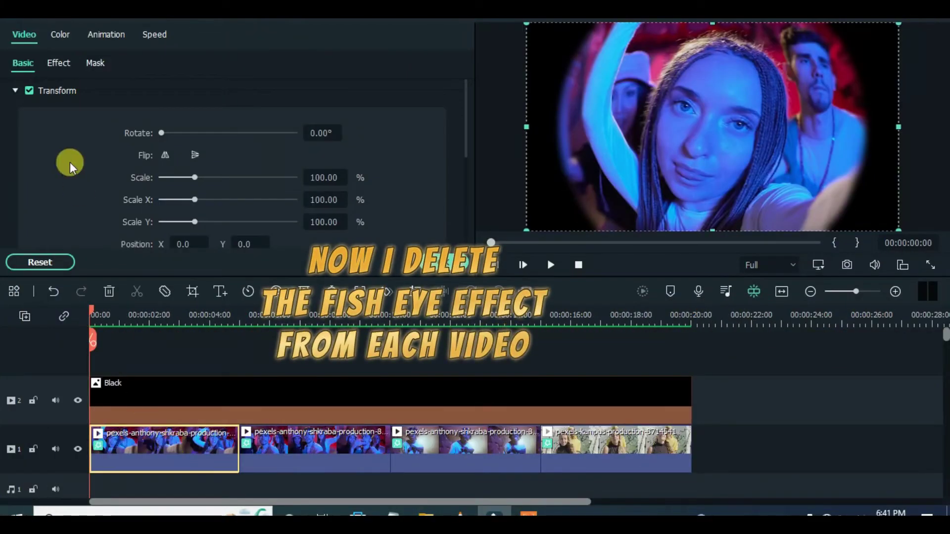
click(64, 66)
click(14, 91)
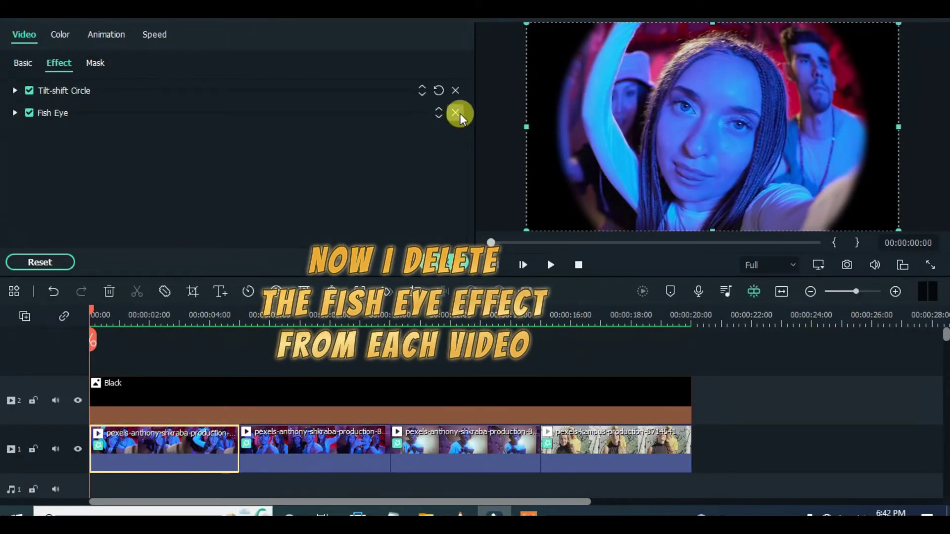
click(456, 114)
Step: Remove the Fish Eye effect from the second video clip, keeping Tilt-shift Circle
double_click(305, 447)
click(27, 65)
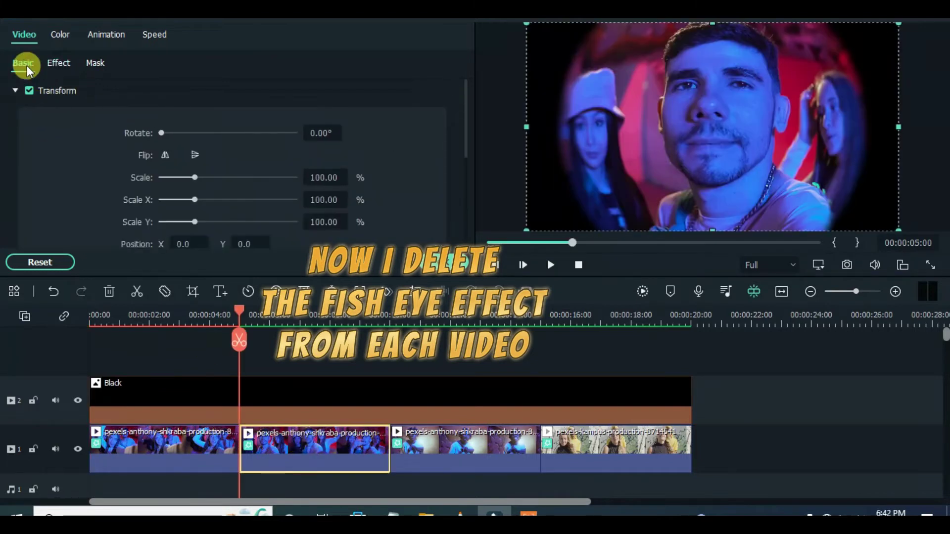
click(59, 63)
click(15, 91)
click(456, 112)
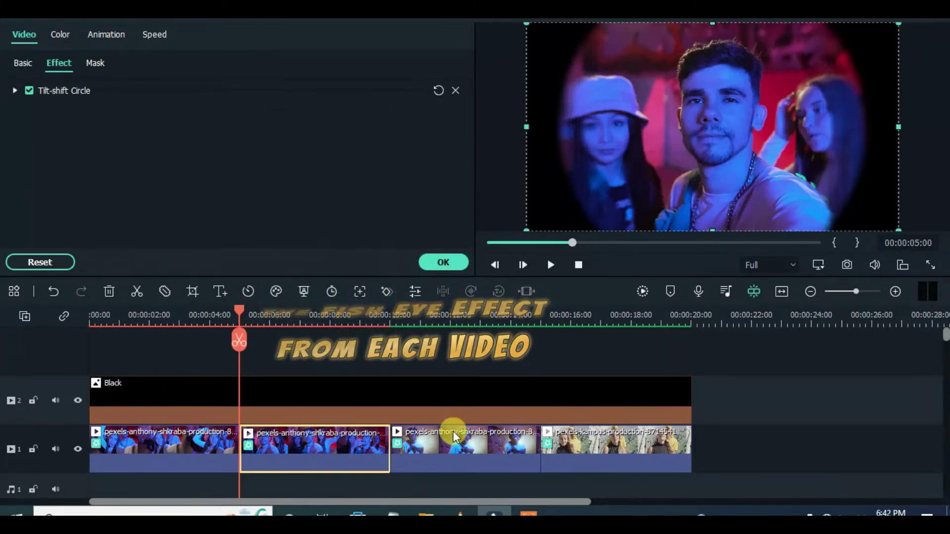
Step: Remove the Fish Eye effect from the third video clip, keeping Tilt-shift Circle
double_click(453, 432)
click(22, 63)
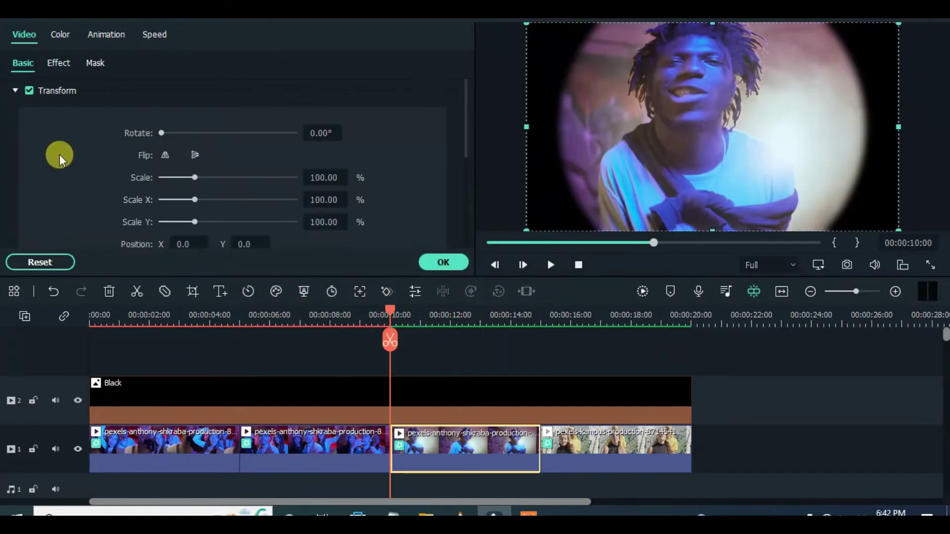
click(57, 63)
click(15, 91)
click(455, 114)
Step: Remove the Fish Eye effect from the fourth video clip, return to the timeline start and accept the change
click(621, 447)
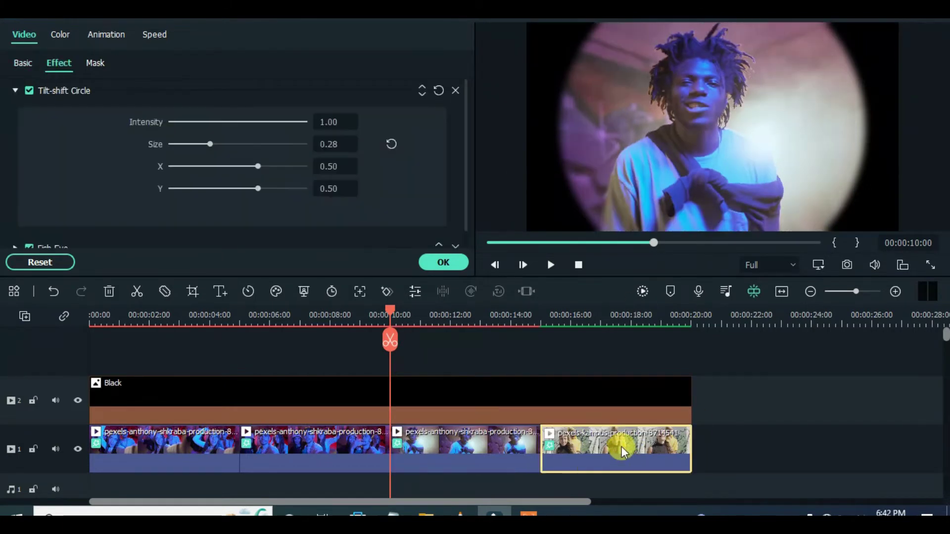
double_click(621, 446)
click(57, 63)
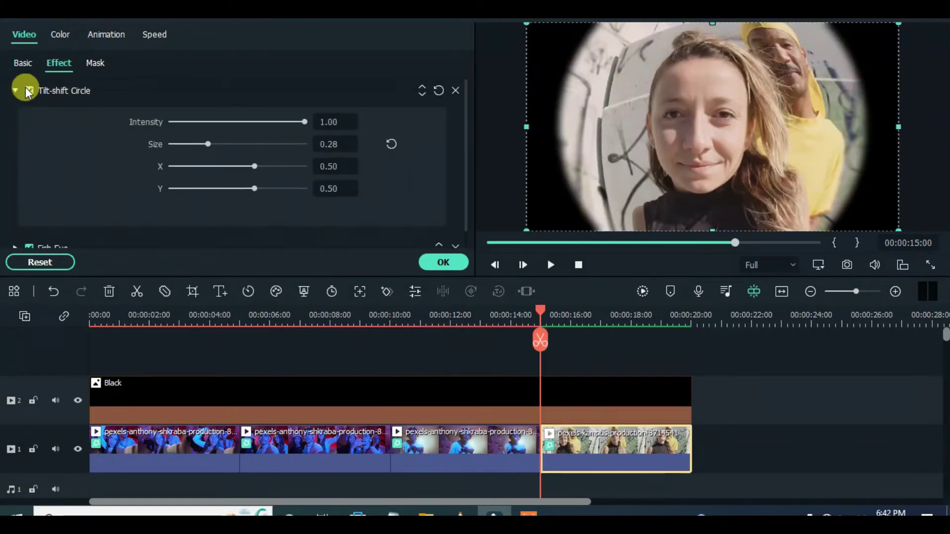
click(15, 91)
click(455, 113)
click(491, 243)
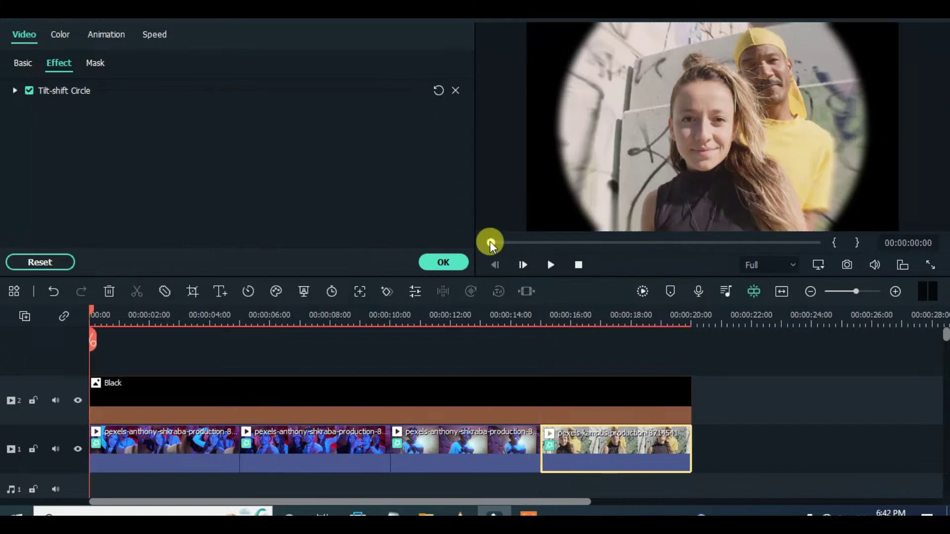
click(443, 262)
Step: Search the effects for "lens" and apply Lens Correction to the four video clips
scroll(42, 169, down, 3)
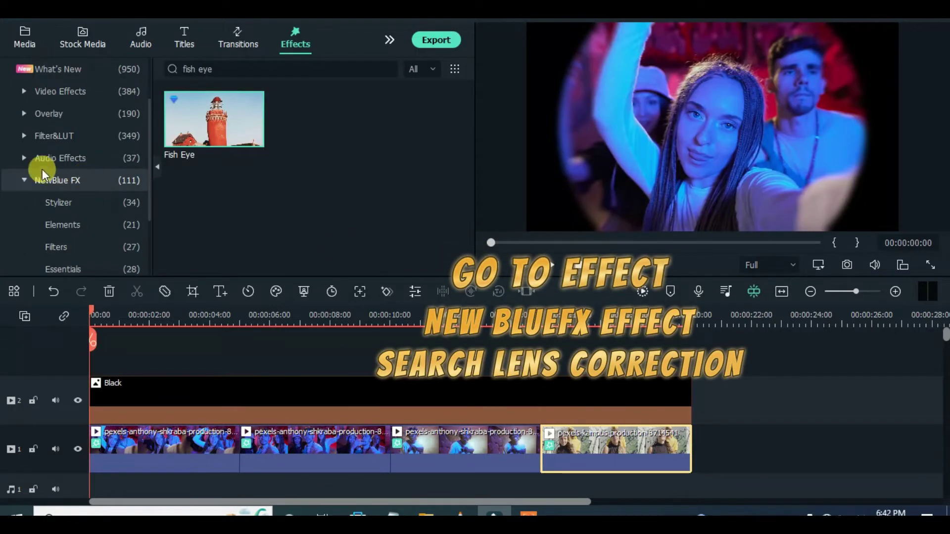
scroll(124, 183, up, 3)
click(231, 69)
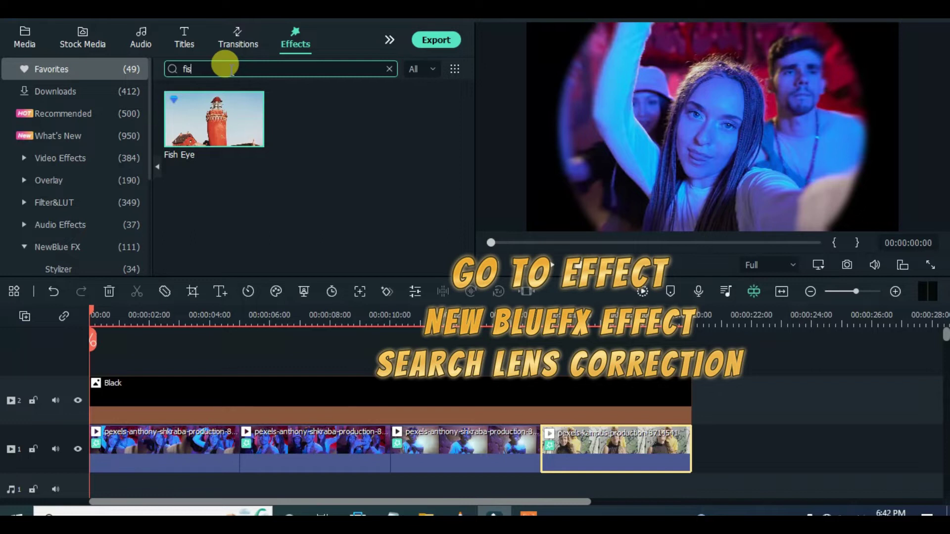
key(Return)
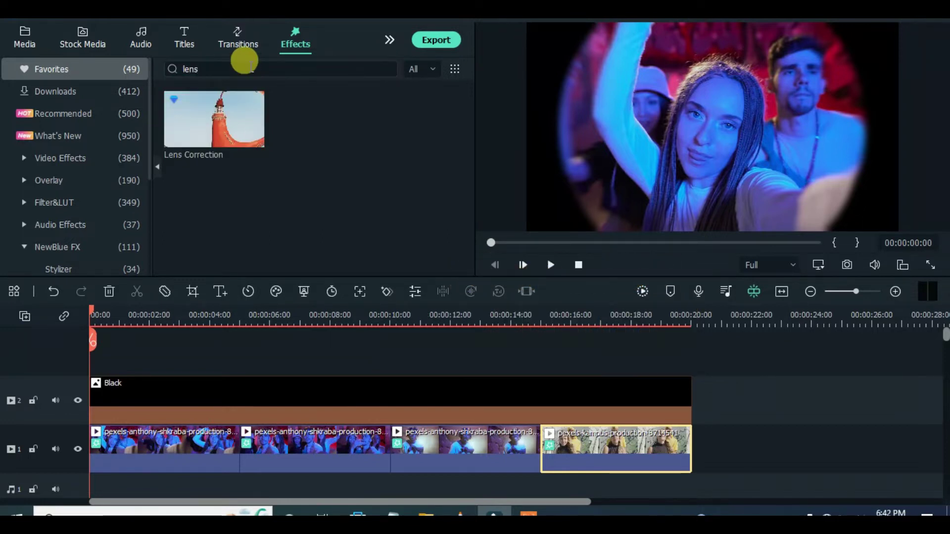
drag(205, 129, 572, 448)
Step: Open the Lens Correction settings of the first video clip
click(150, 445)
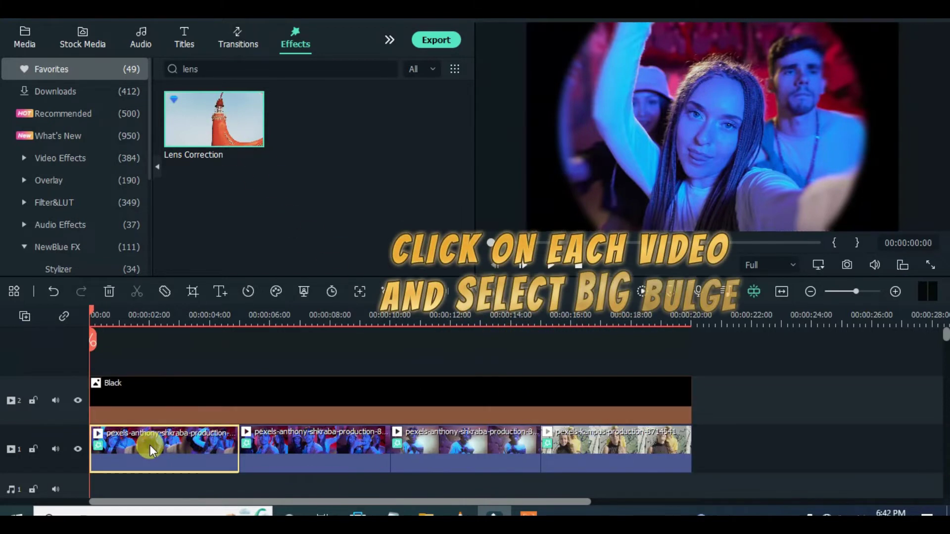
click(58, 63)
click(15, 90)
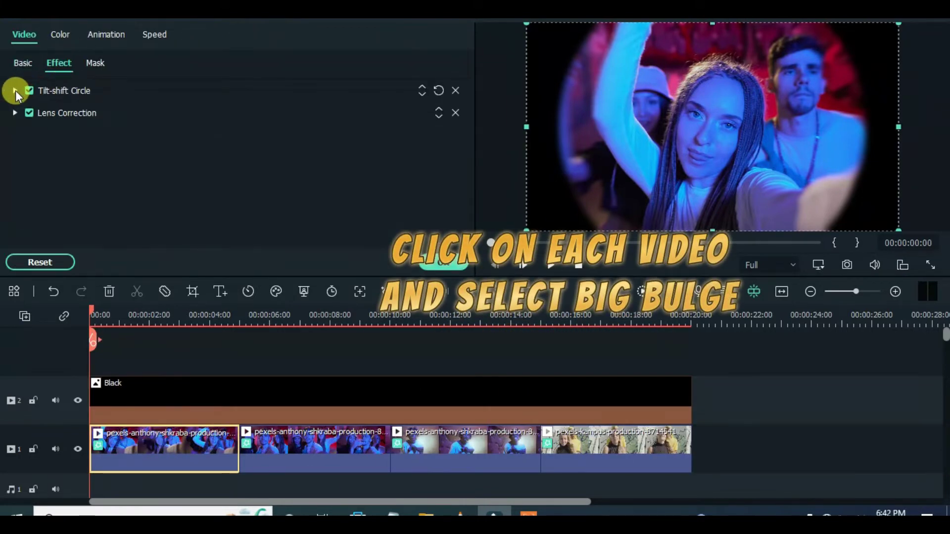
click(15, 113)
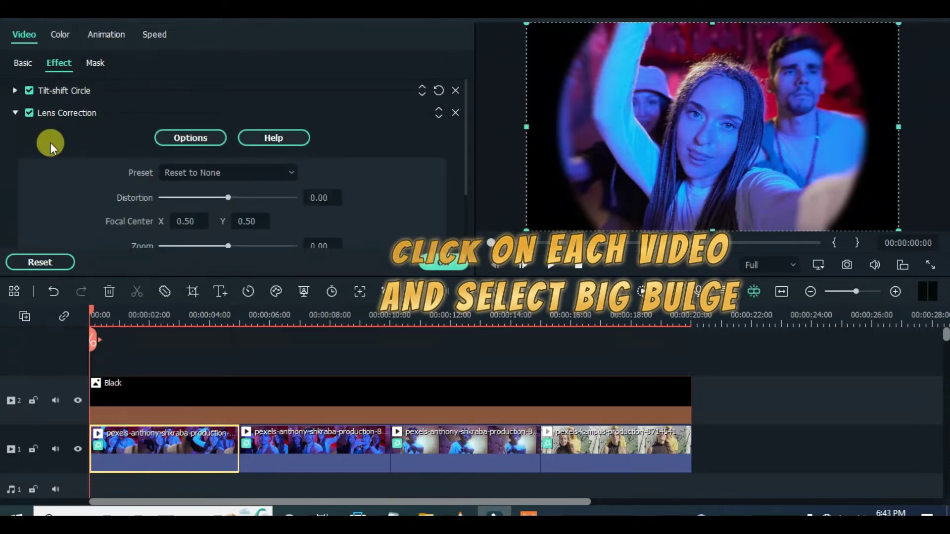
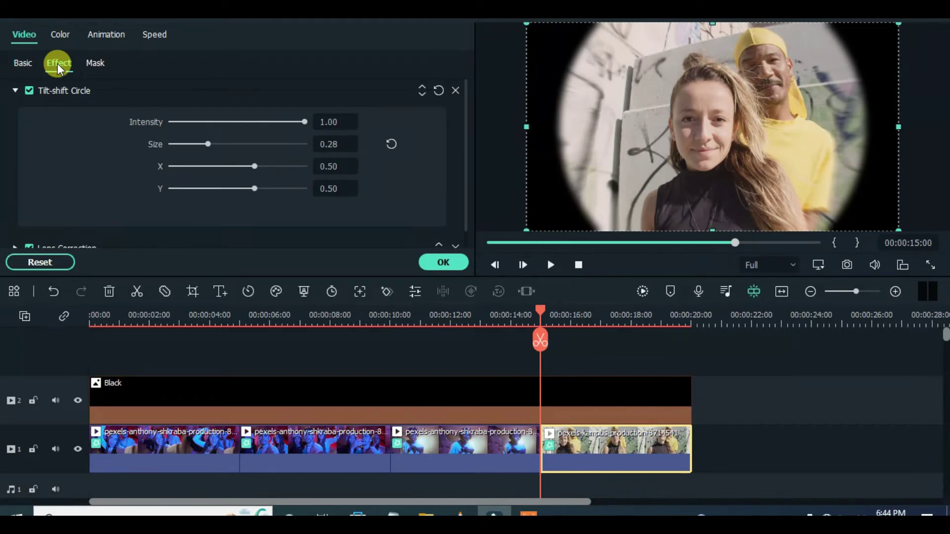
Step: Set the fourth clip's Lens Correction preset to Big Bulge and its distortion to 35
click(16, 92)
click(14, 113)
click(256, 174)
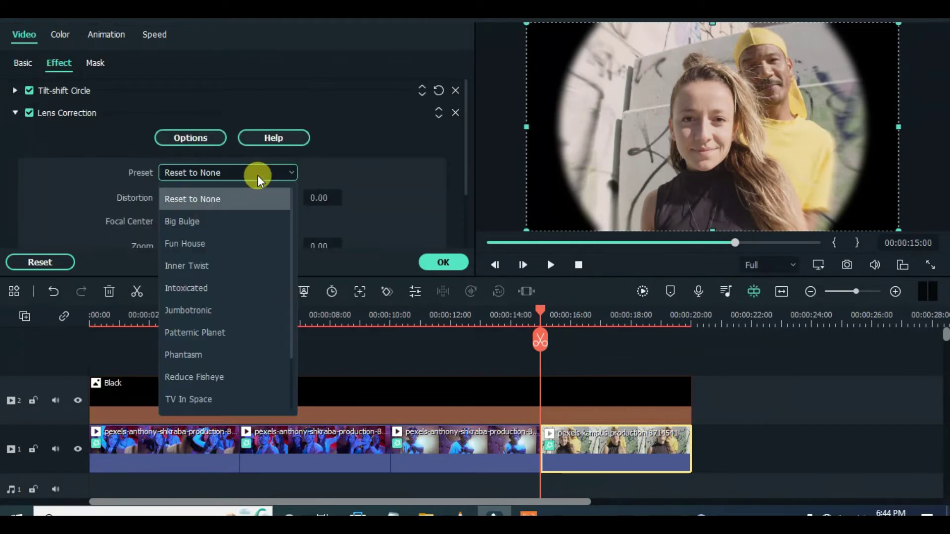
click(239, 223)
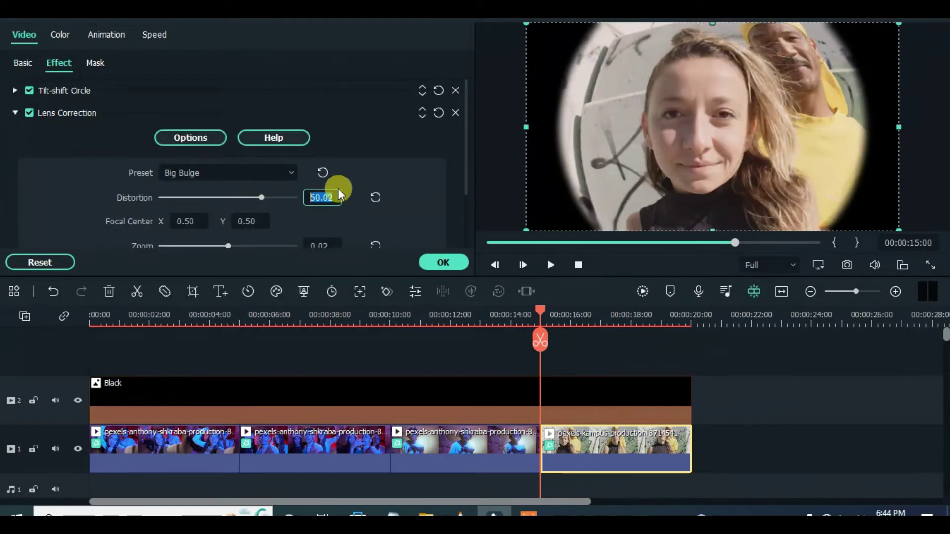
key(Return)
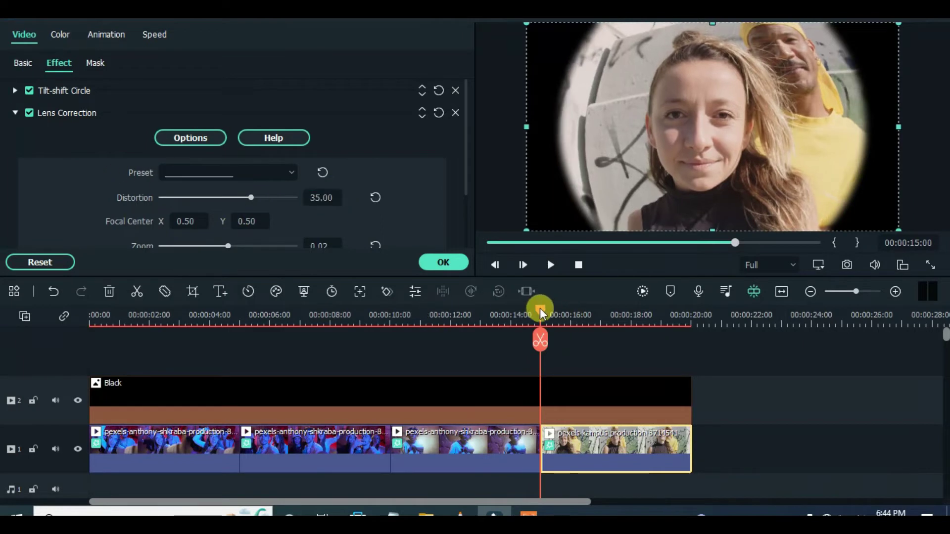
Step: Render the timeline preview from the start and play back the Lens Correction result
drag(479, 313, 394, 315)
click(472, 457)
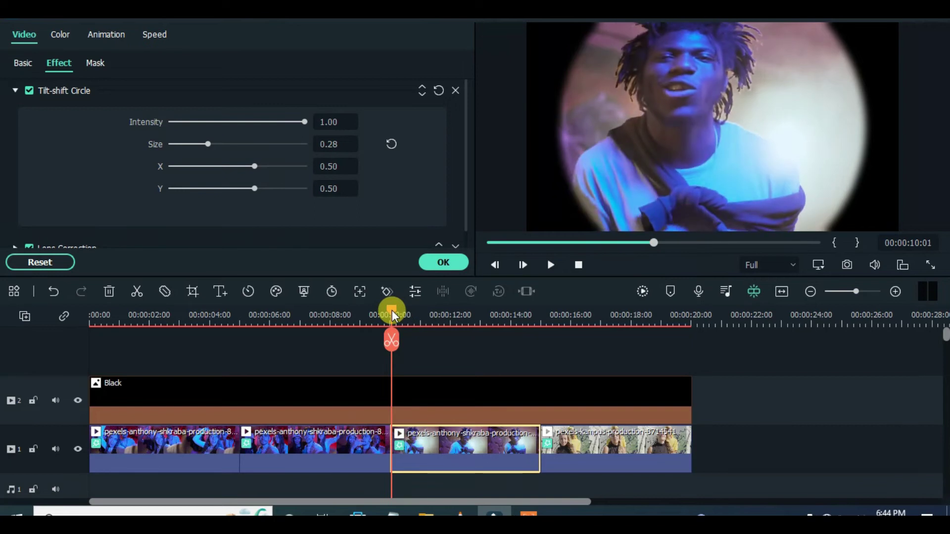
click(492, 243)
key(Return)
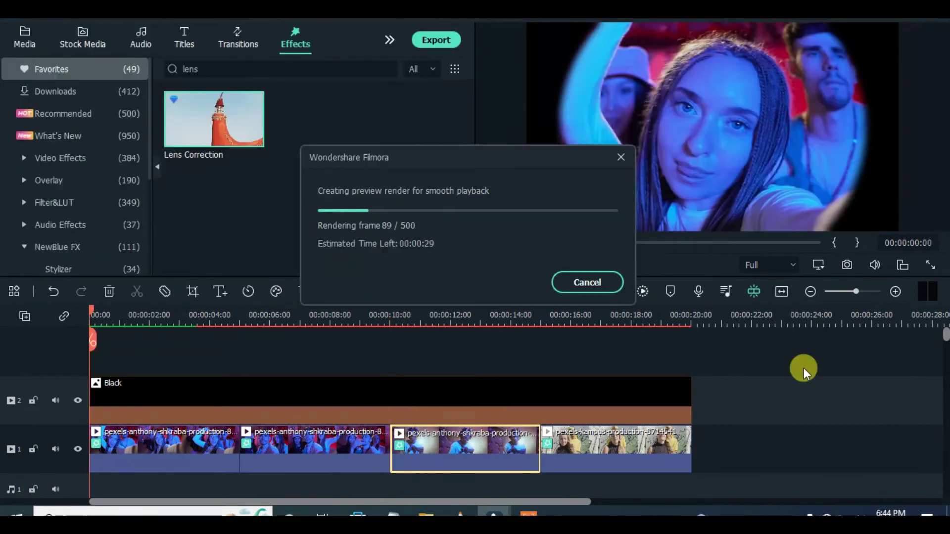
click(588, 282)
click(552, 267)
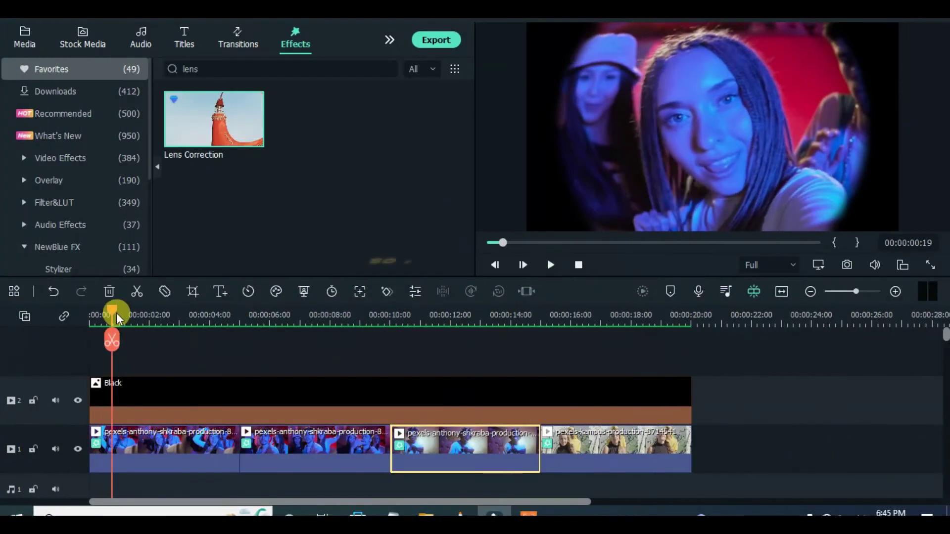
drag(117, 313, 91, 314)
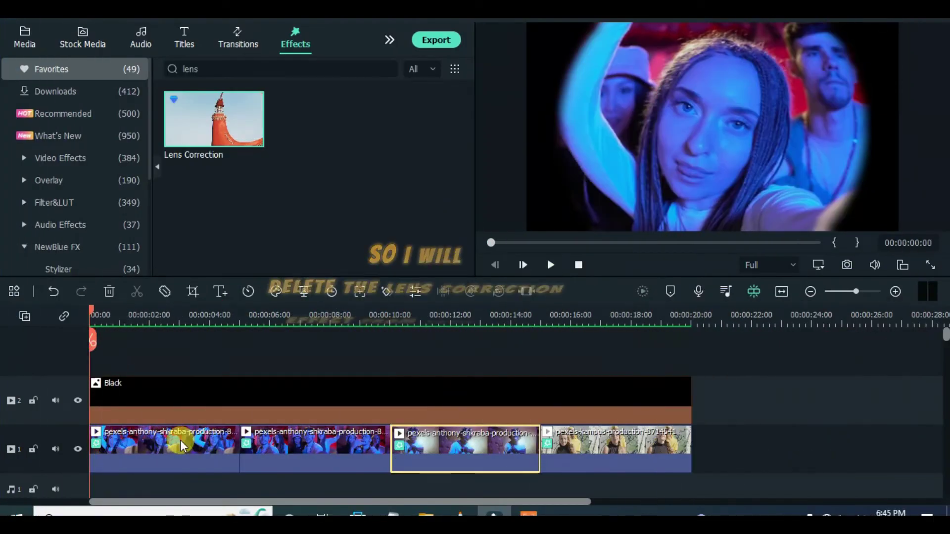
Step: Remove the Lens Correction effect from the first video clip
double_click(181, 446)
click(58, 65)
click(15, 90)
click(452, 111)
Step: Remove the Lens Correction effect from the second video clip
click(310, 438)
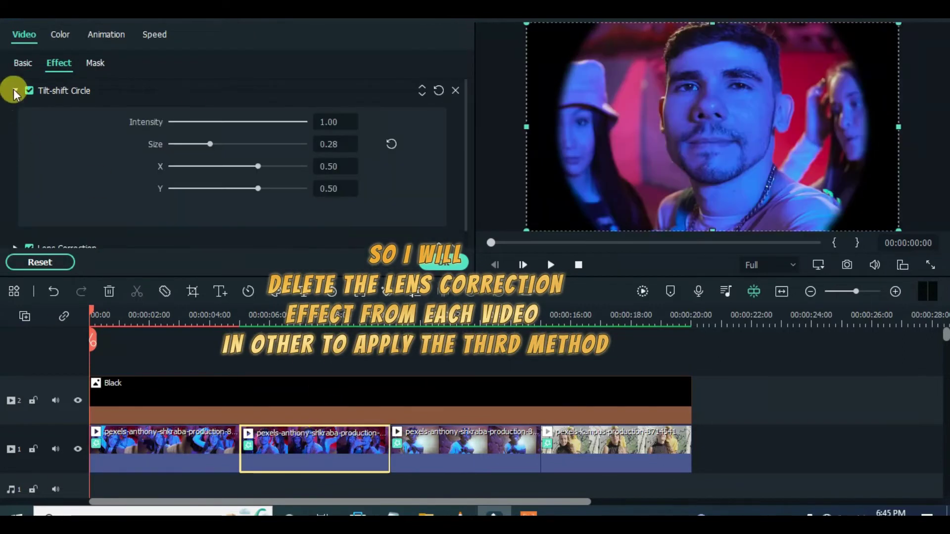
click(58, 63)
click(15, 91)
Step: Remove the Lens Correction effect from the third video clip
click(466, 438)
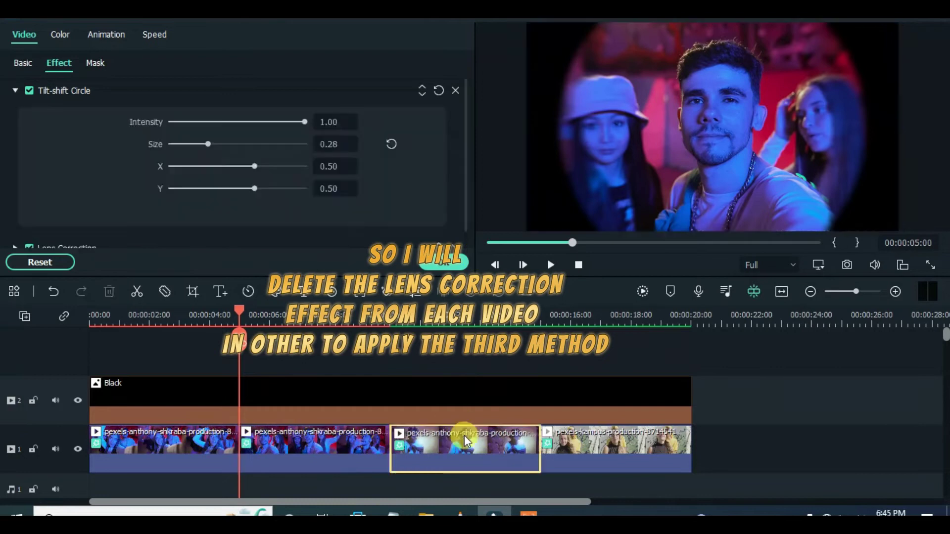
click(58, 63)
click(15, 91)
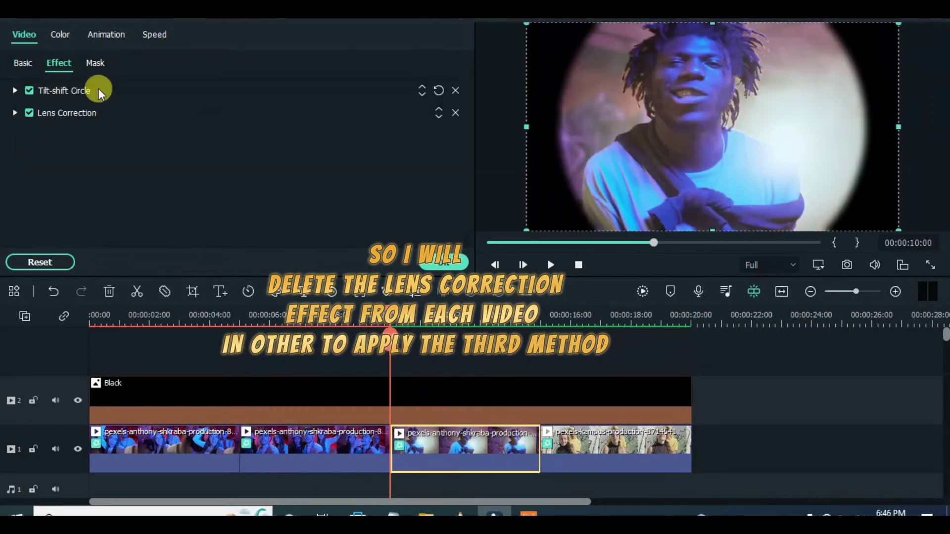
click(456, 114)
Step: Remove the Lens Correction effect from the fourth video clip, return to the timeline start and accept the change
click(586, 455)
click(58, 62)
click(14, 91)
click(456, 113)
click(490, 242)
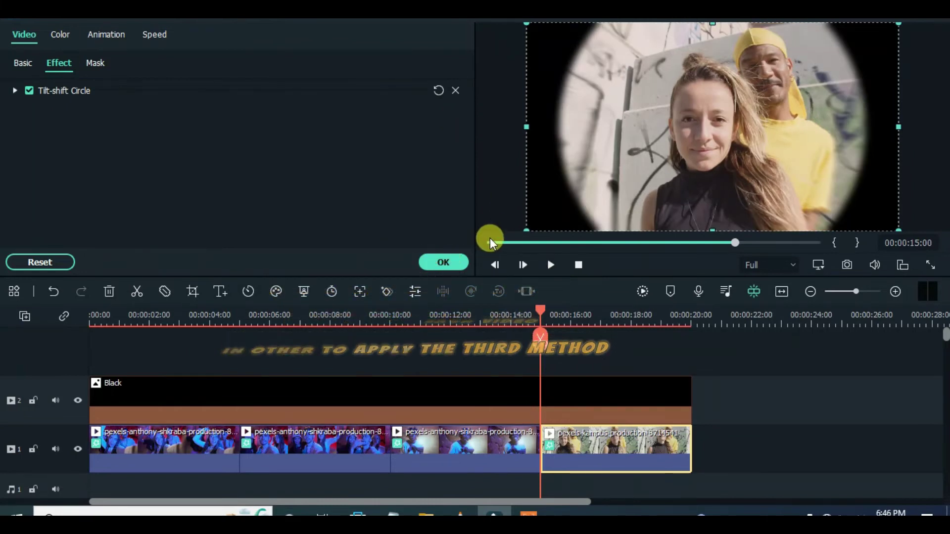
click(443, 263)
Step: Clear the effect search, find Fisheye among the favorite effects and apply it to all four video clips
click(224, 65)
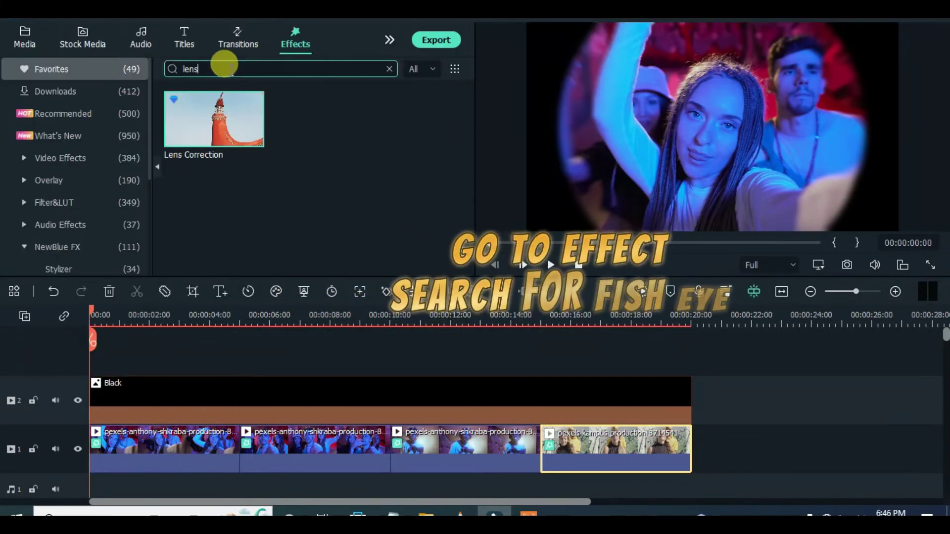
click(79, 83)
click(85, 70)
scroll(227, 156, down, 4)
scroll(249, 155, down, 10)
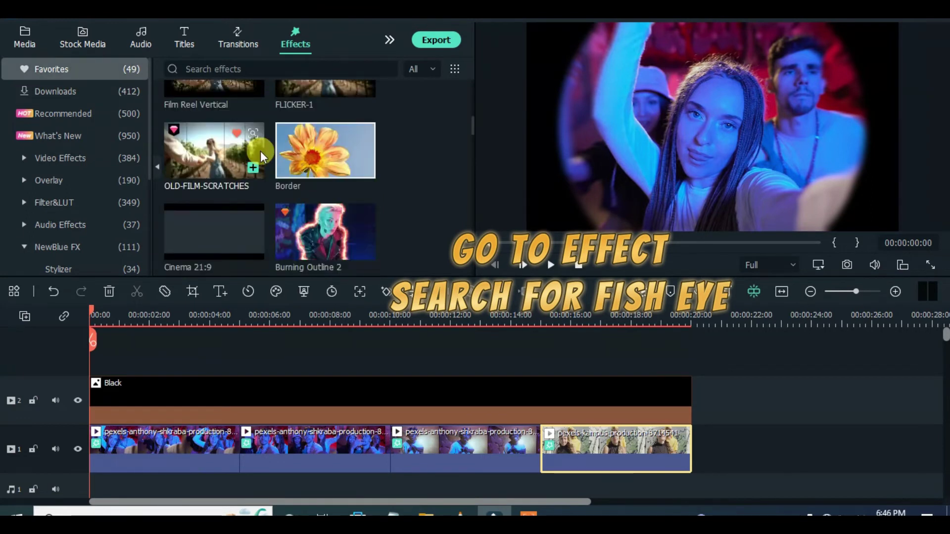
scroll(264, 149, down, 6)
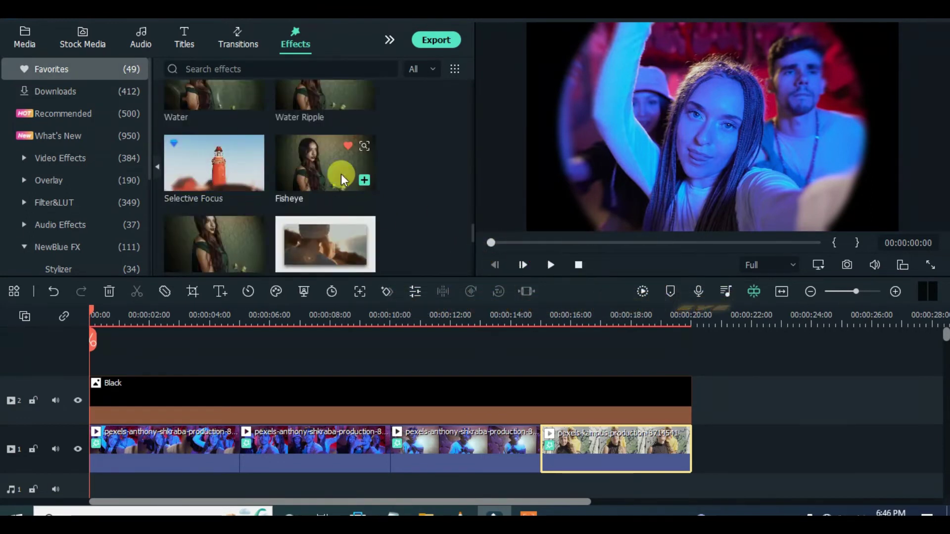
drag(299, 173, 134, 438)
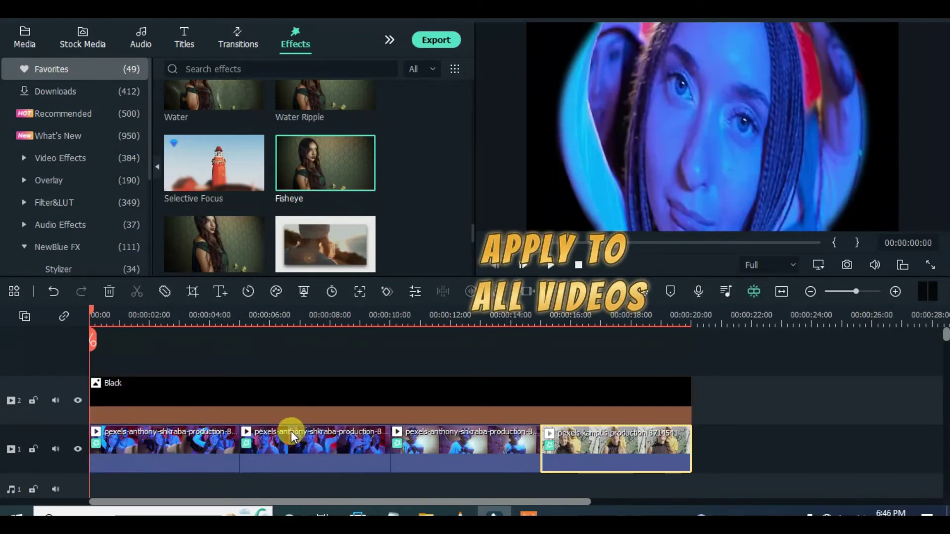
drag(316, 156, 434, 364)
drag(314, 163, 604, 453)
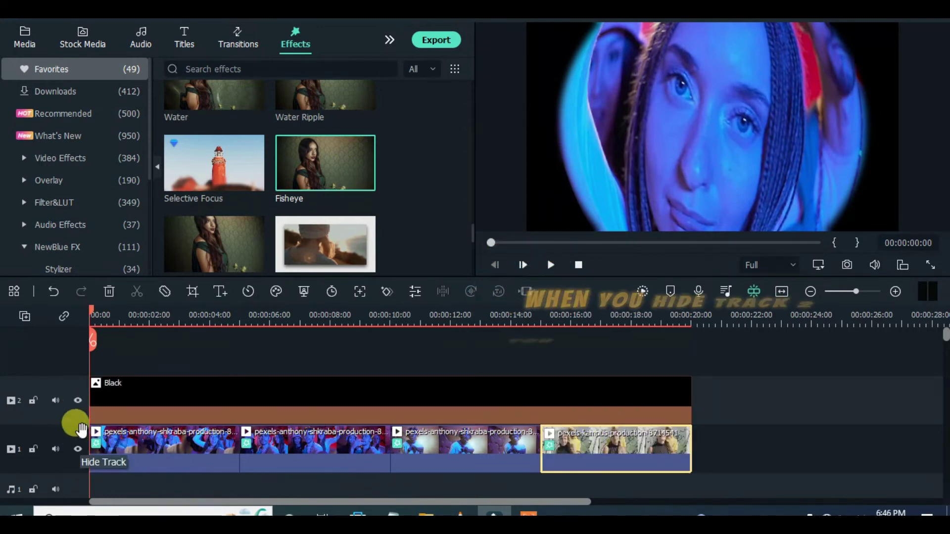
Step: Hide track 2 briefly to view the Fisheye effect without the black overlay, and show the track again
click(77, 401)
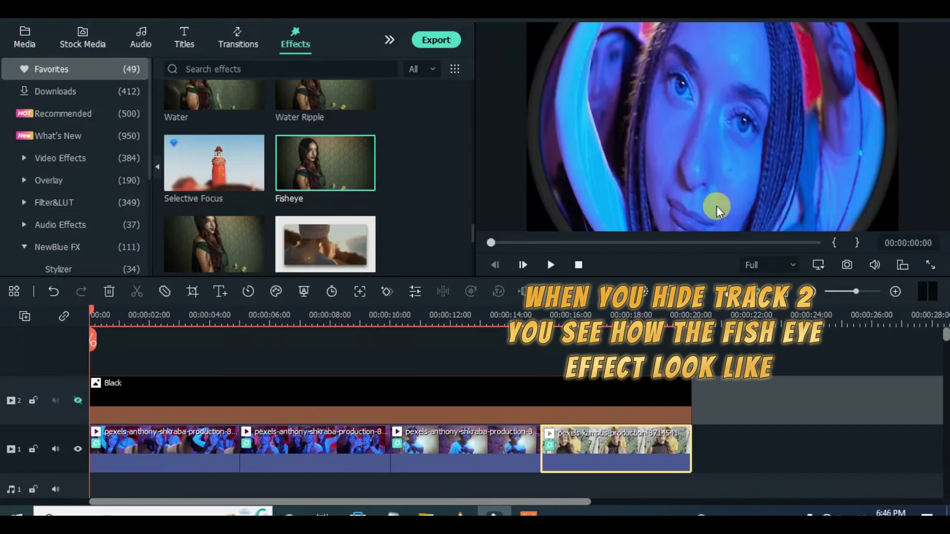
click(78, 401)
Step: Set the Fisheye radius of the first video clip to 0.77
double_click(151, 451)
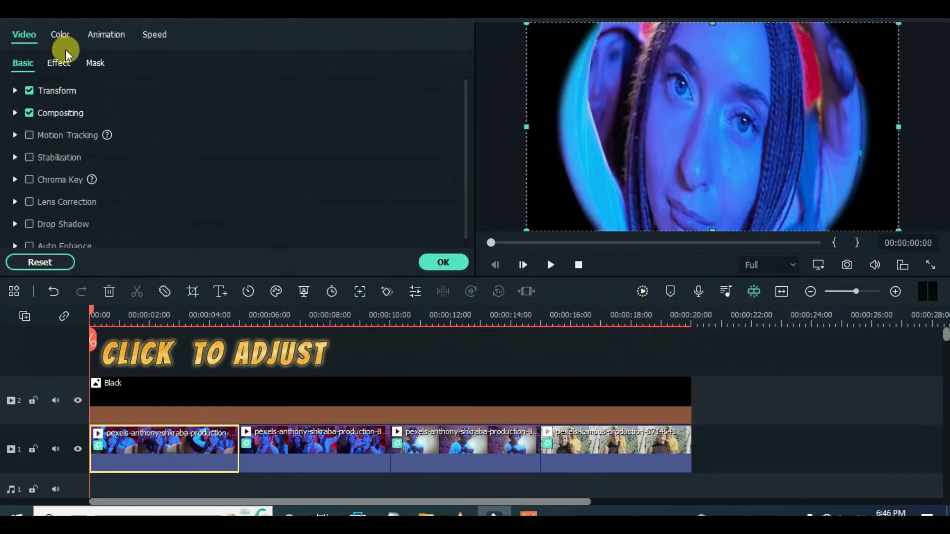
click(59, 63)
click(15, 90)
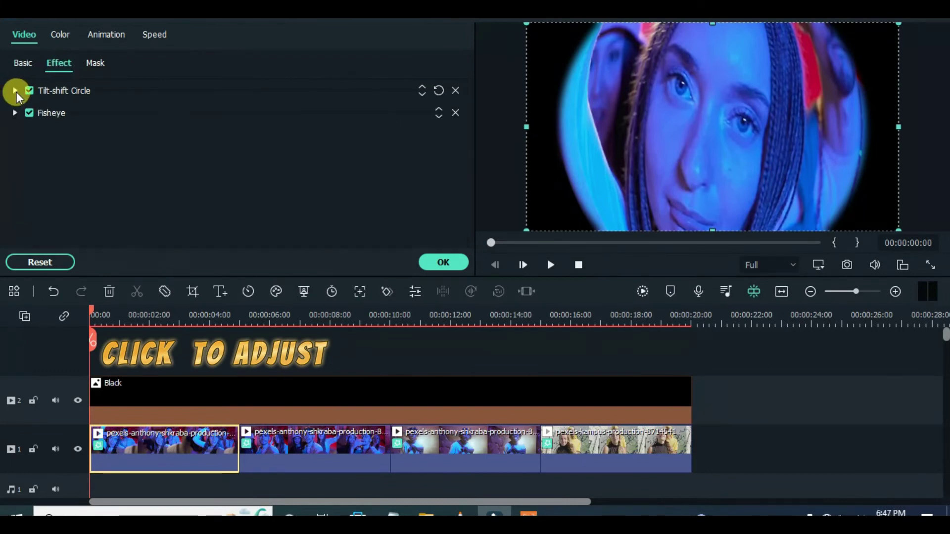
click(15, 113)
drag(304, 148, 271, 145)
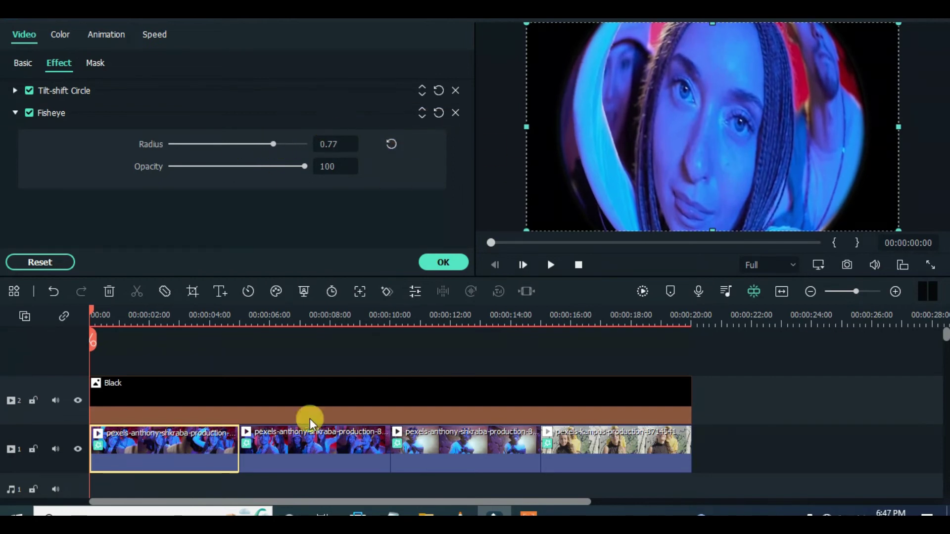
Step: Set the Fisheye radius of the second video clip to 0.77
click(306, 443)
click(56, 68)
click(15, 91)
click(15, 113)
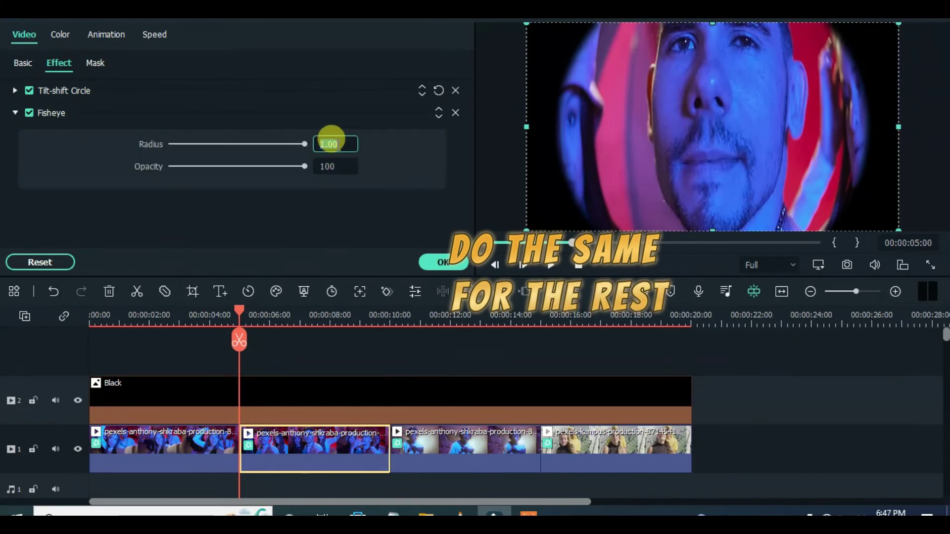
text(0.77)
key(Return)
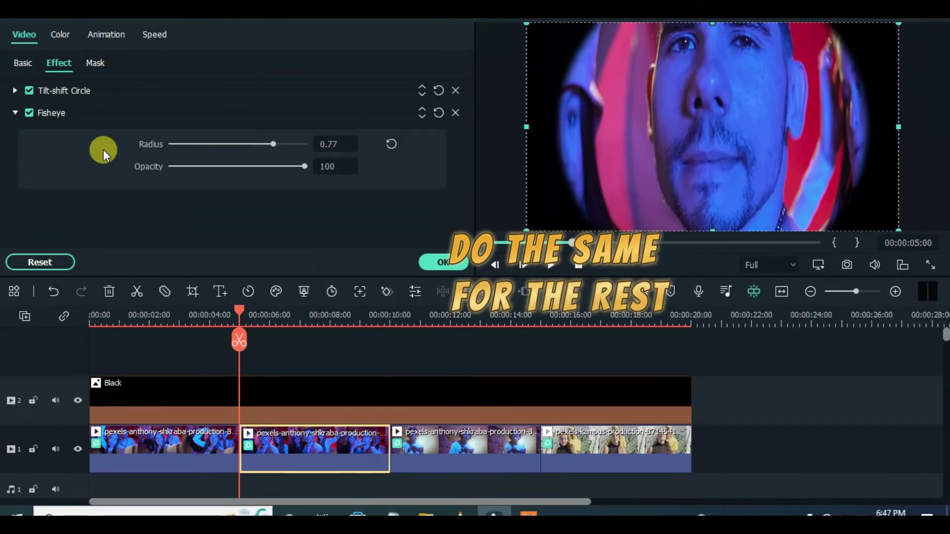
Step: Set the Fisheye radius of the third video clip to 0.77
double_click(448, 458)
click(59, 63)
click(15, 91)
click(14, 113)
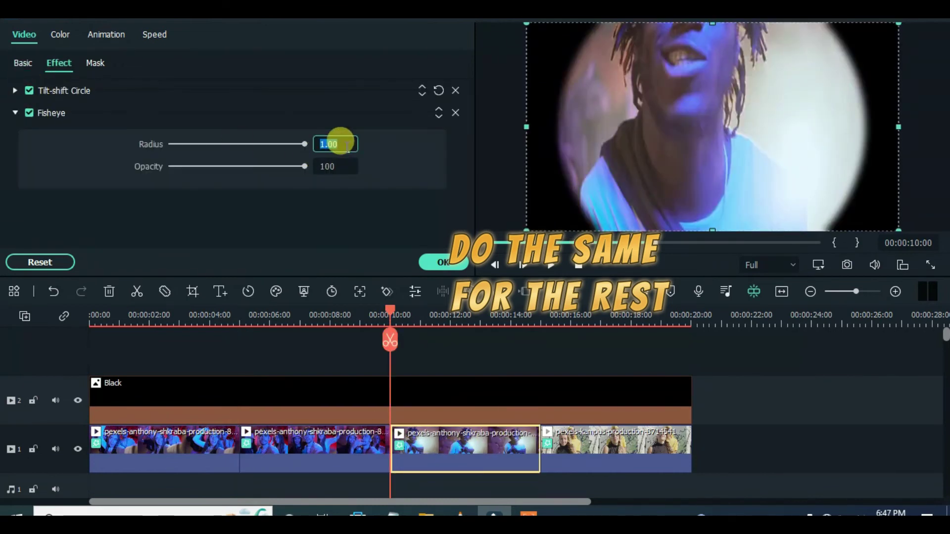
text(0.77)
key(Return)
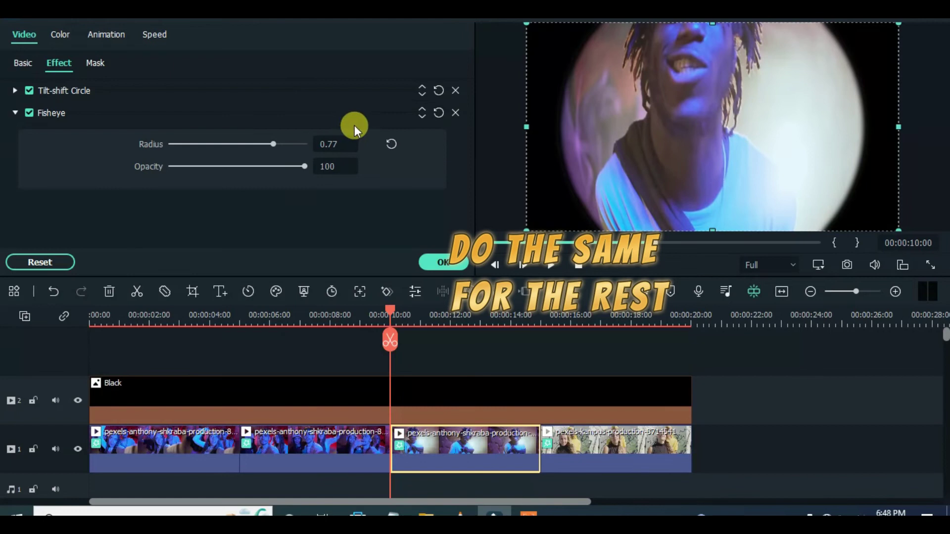
Step: Set the Fisheye radius of the fourth video clip to 0.77, accept it, and render and play the timeline preview from the start
double_click(599, 452)
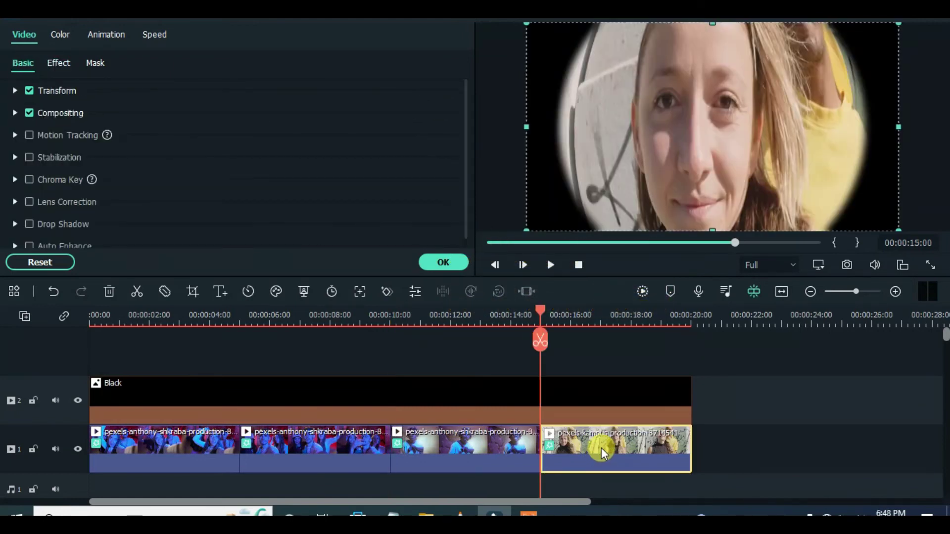
click(58, 65)
click(15, 90)
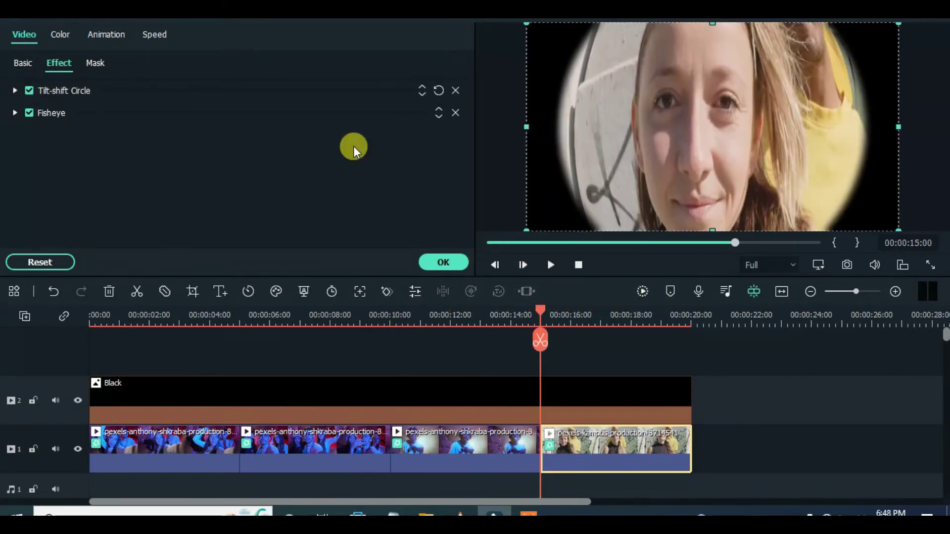
click(16, 113)
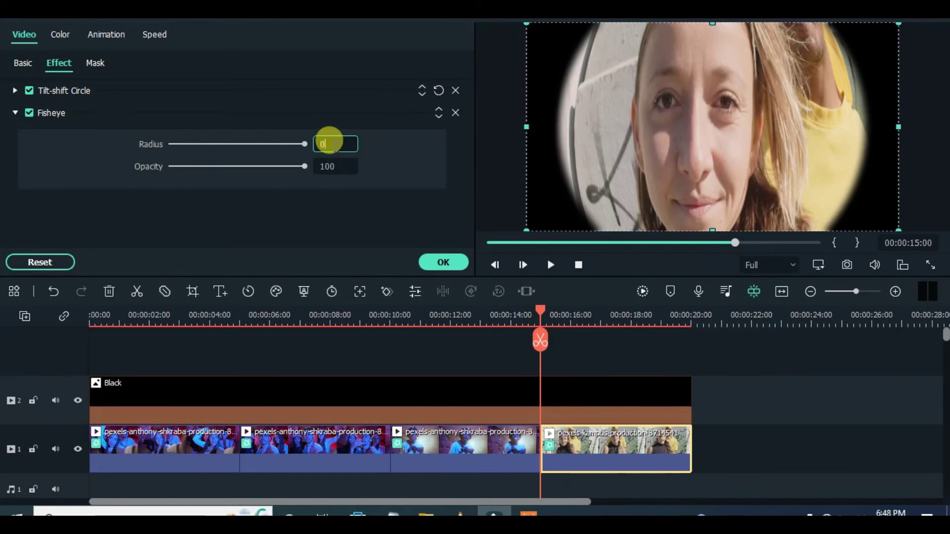
key(Return)
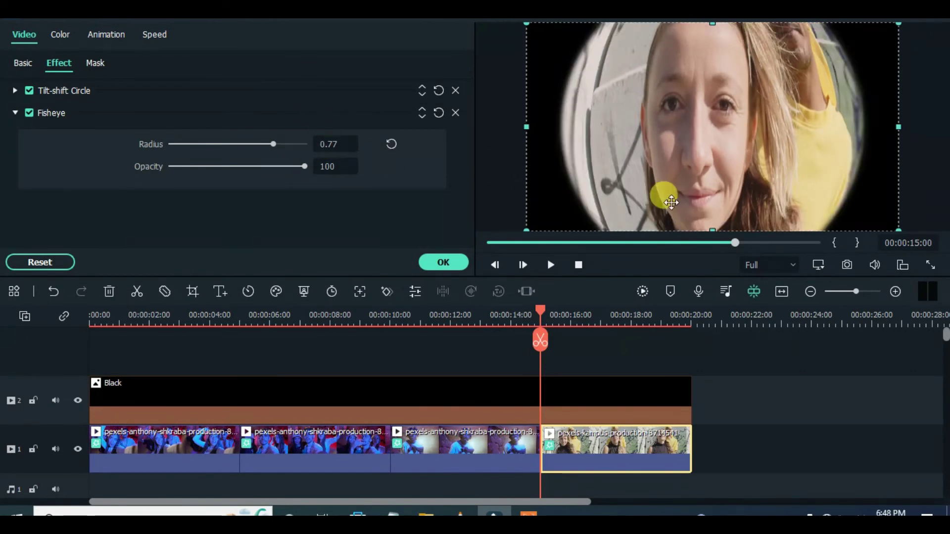
click(443, 262)
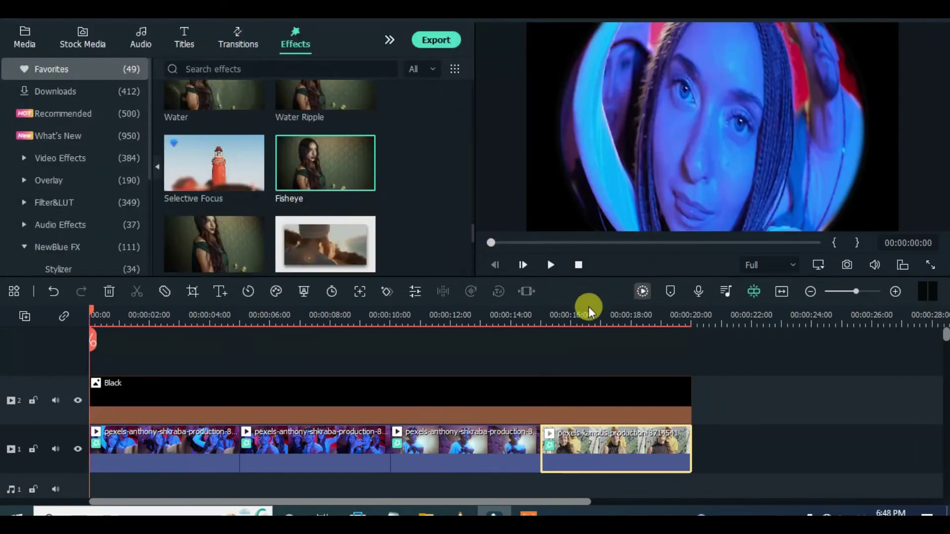
key(Return)
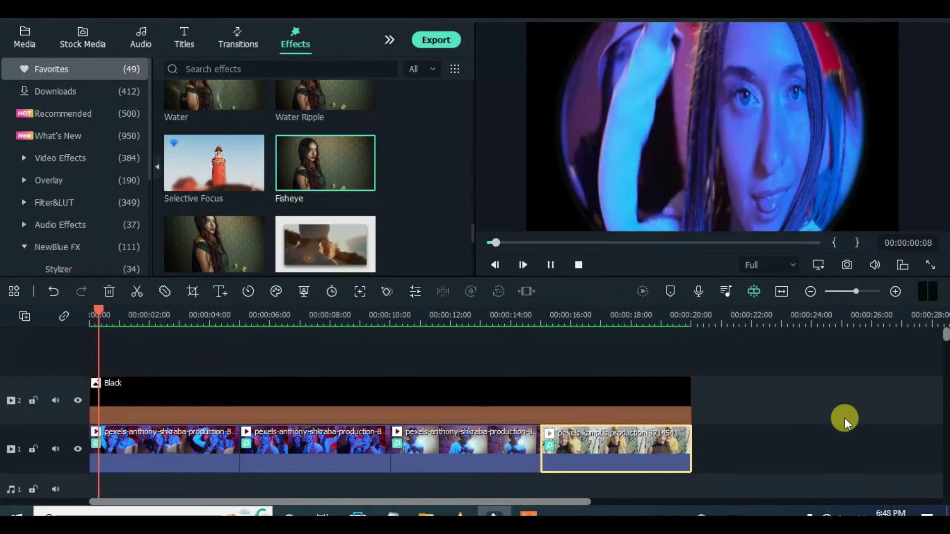